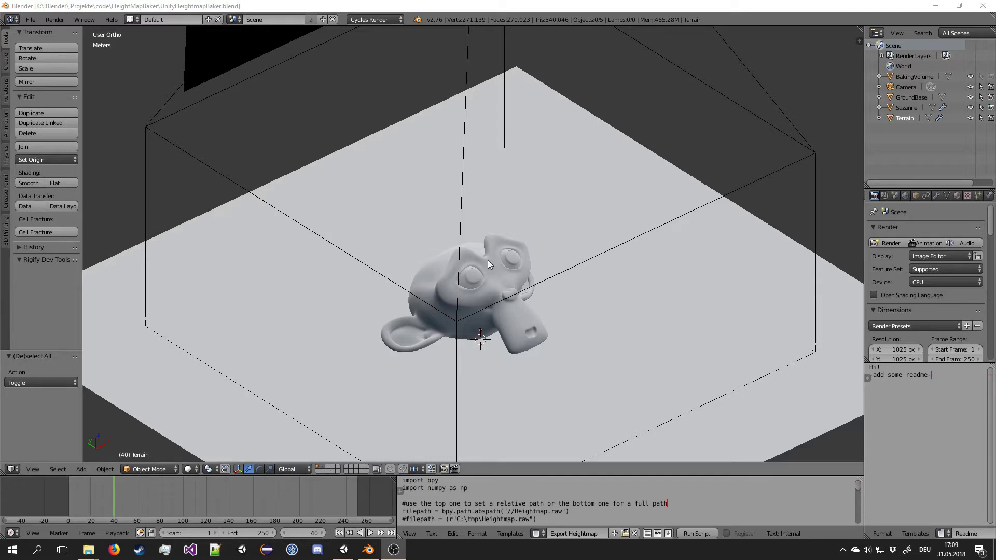
# - Switch to Unity and add a 3D Terrain object to the scene
pyautogui.moveTo(488, 260); pyautogui.dragTo(533, 258, button='middle')
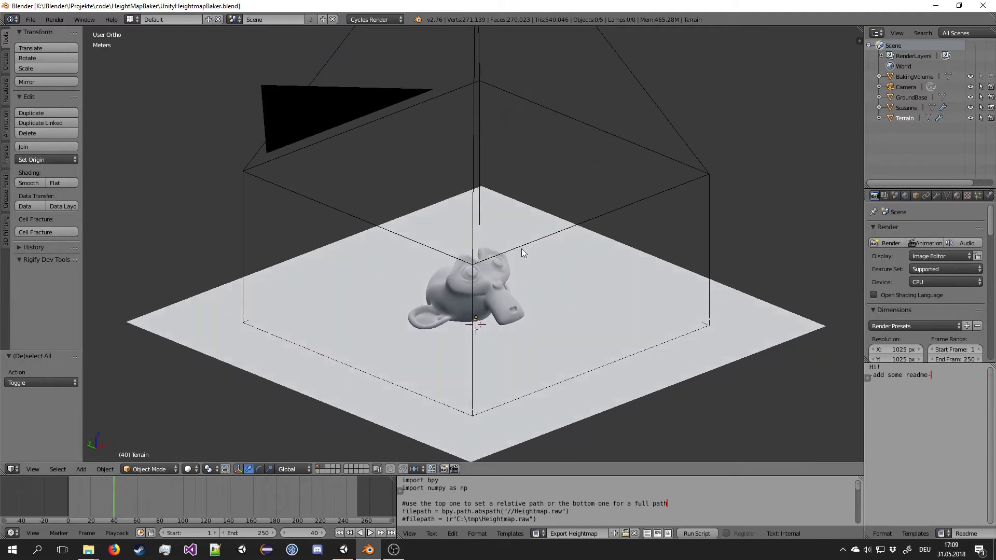
pyautogui.click(343, 549)
pyautogui.click(79, 17)
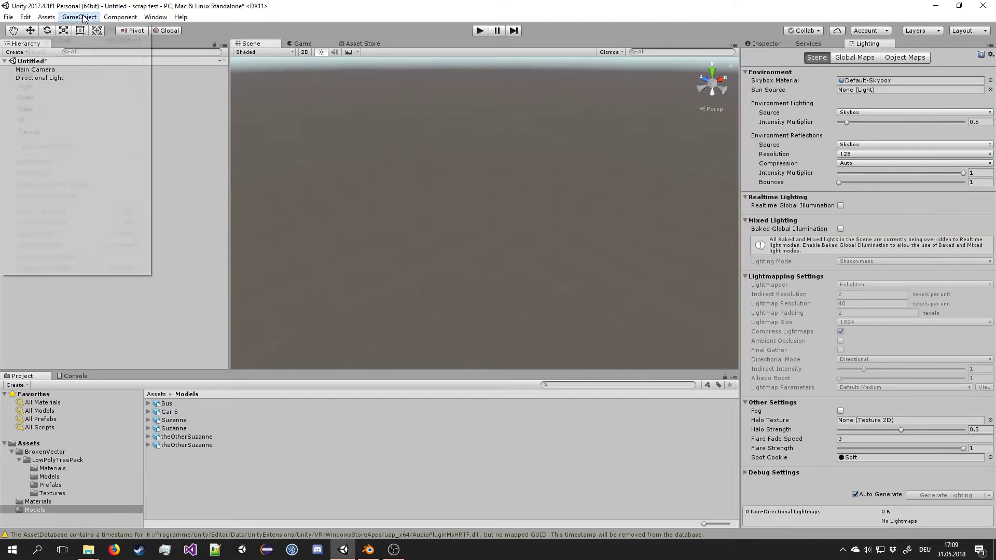
pyautogui.moveTo(83, 52)
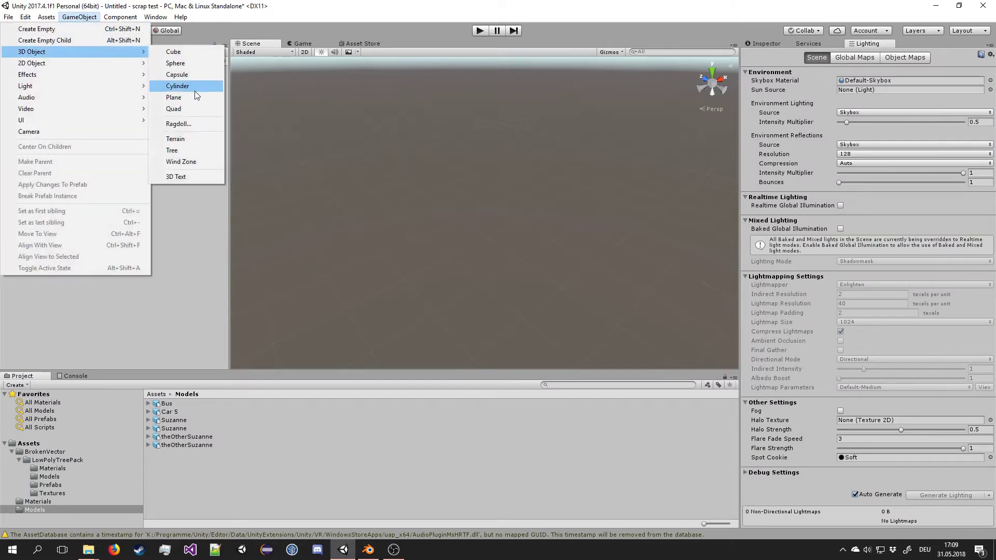
pyautogui.click(195, 139)
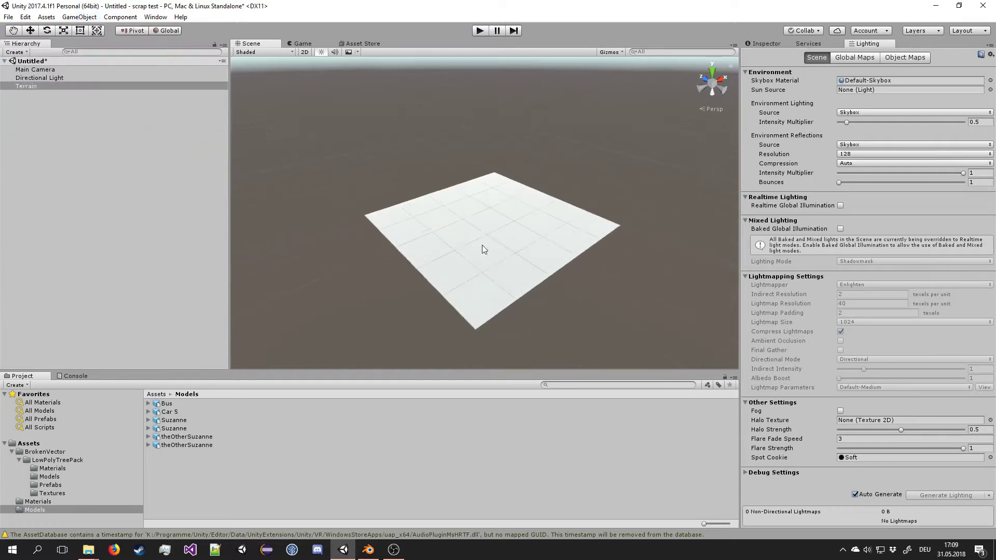
pyautogui.scroll(5, 494, 260)
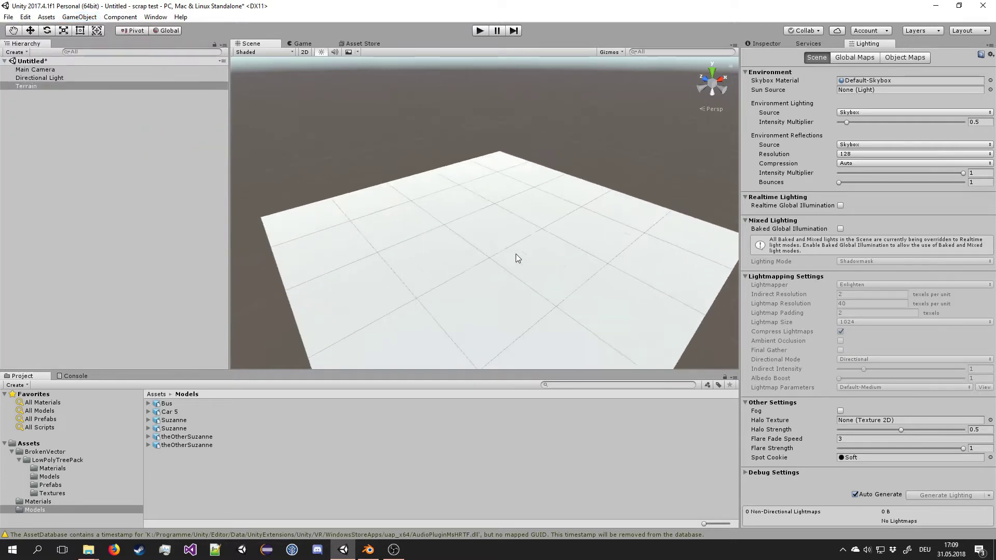
# - Examine the new terrain's resolution settings, its raw heightmap import option and its flat surface in the scene
pyautogui.click(767, 44)
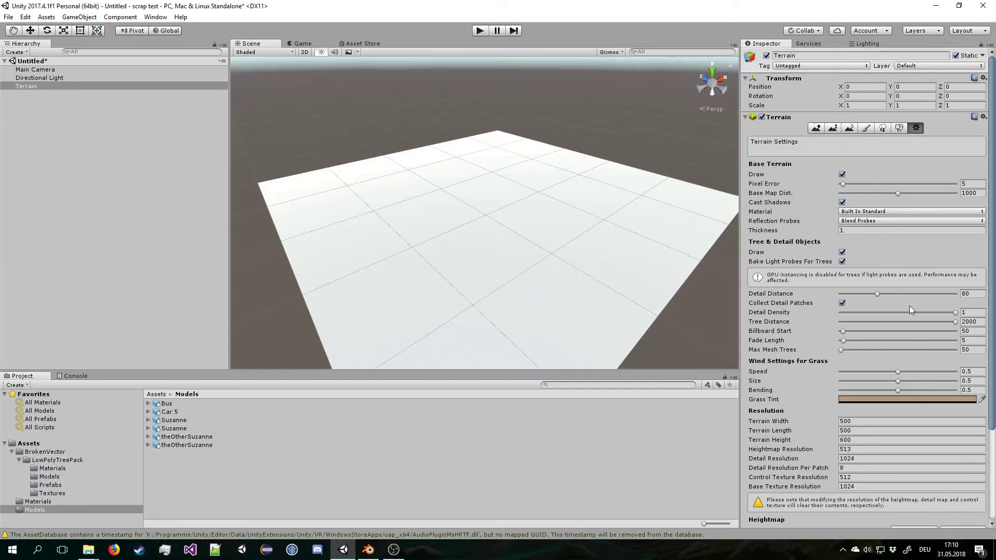
pyautogui.scroll(-4, 909, 321)
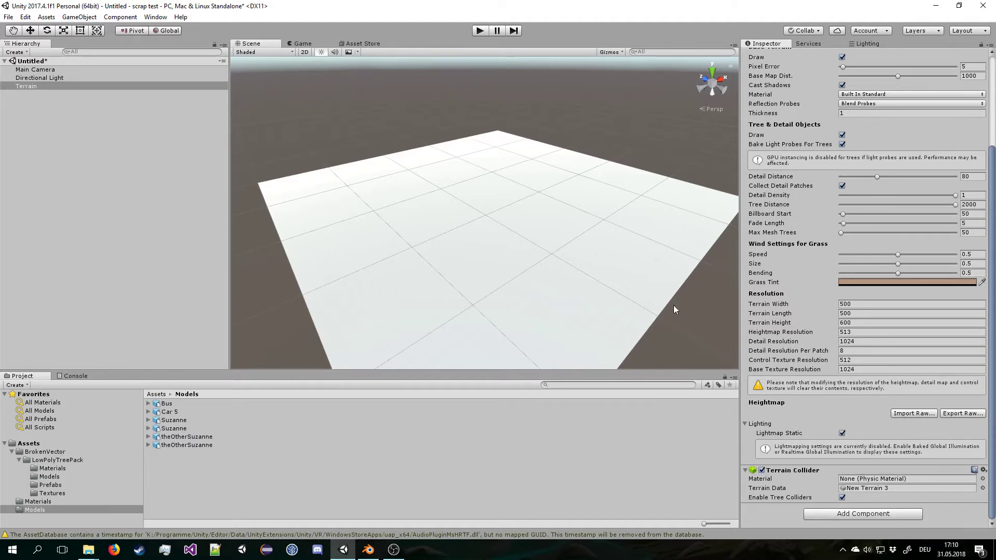
pyautogui.scroll(-3, 521, 222)
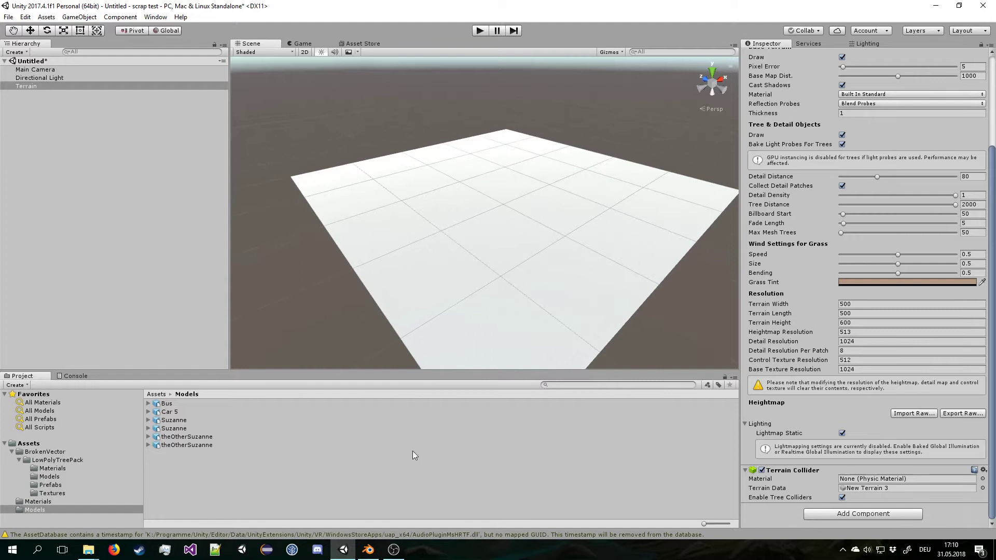
pyautogui.moveTo(561, 220)
pyautogui.keyDown('alt'); pyautogui.mouseDown()
pyautogui.moveTo(543, 173)
pyautogui.moveTo(538, 240)
pyautogui.moveTo(541, 223)
pyautogui.mouseUp(); pyautogui.keyUp('alt')
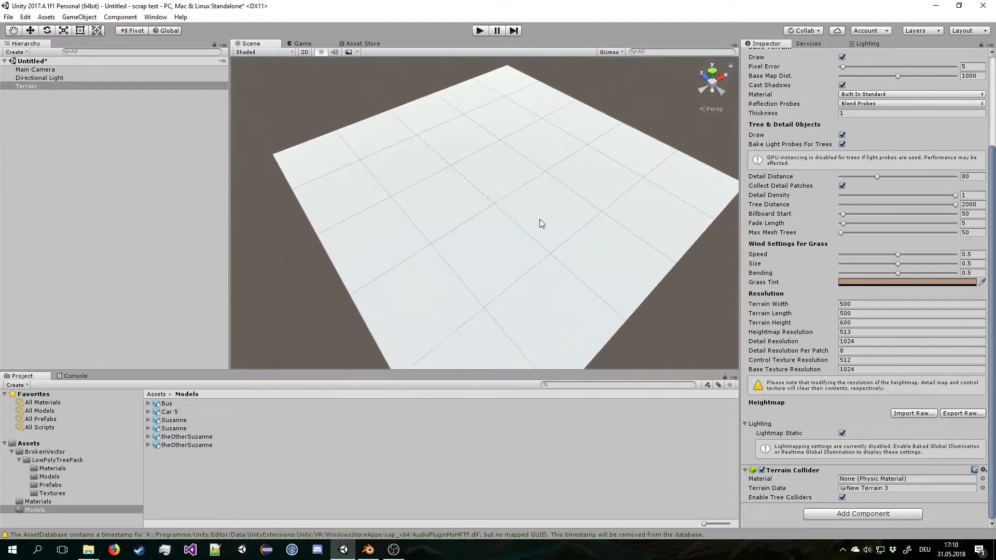
pyautogui.scroll(-3, 539, 223)
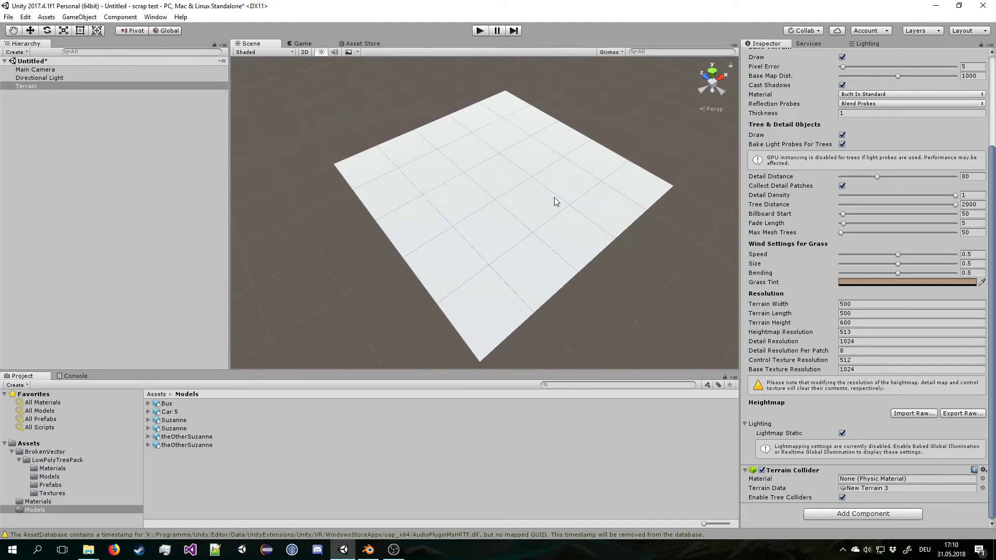
pyautogui.keyDown('alt'); pyautogui.moveTo(554, 197); pyautogui.dragTo(556, 191); pyautogui.keyUp('alt')
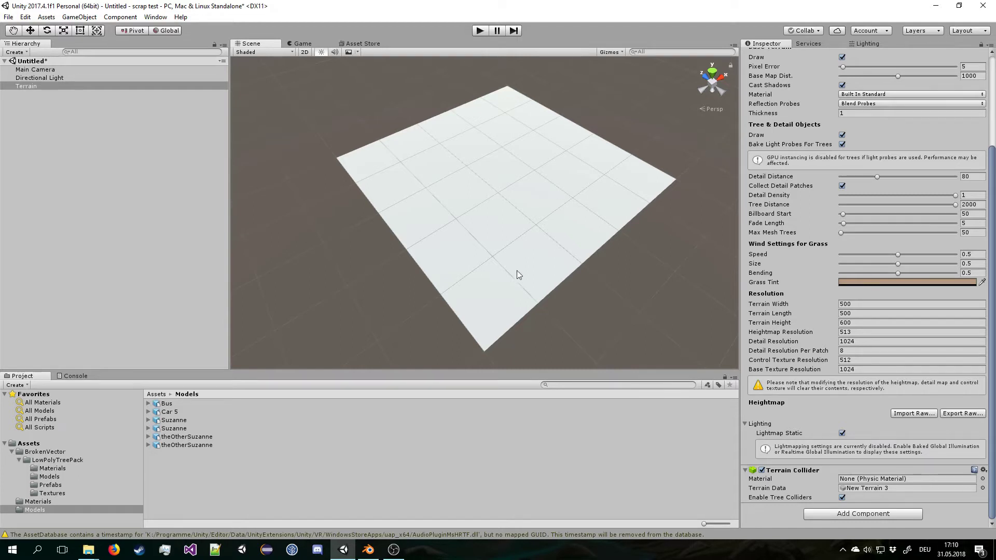
# - Switch to Blender and examine the Terrain object's available interaction modes and its multiresolution modifier settings
pyautogui.click(369, 550)
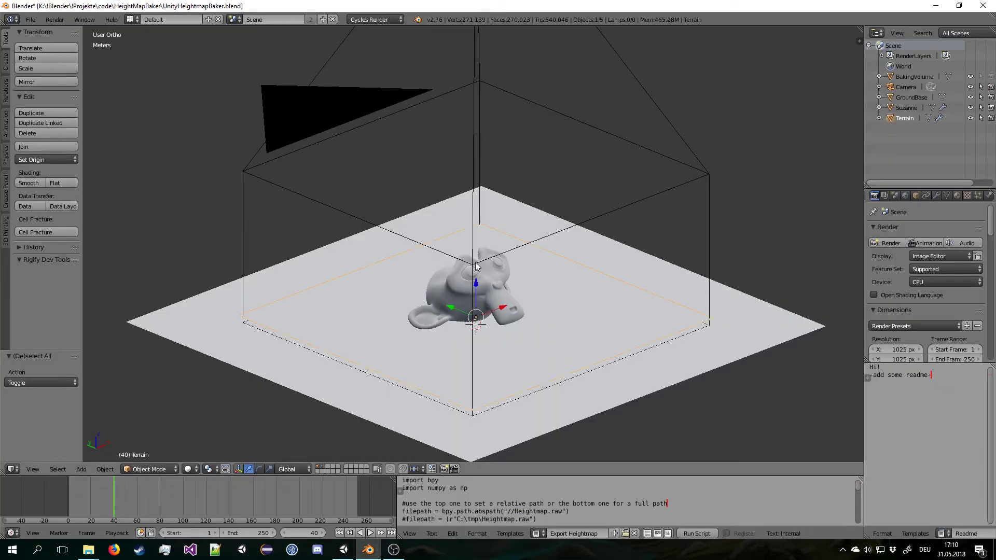
pyautogui.moveTo(475, 263); pyautogui.dragTo(198, 452, button='middle')
pyautogui.click(161, 470)
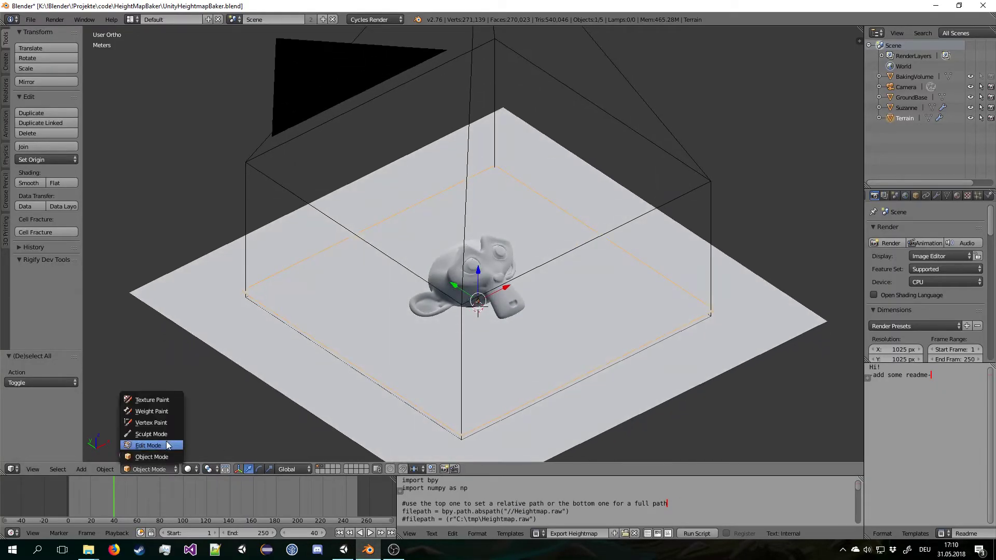
pyautogui.scroll(-4, 555, 330)
pyautogui.moveTo(558, 330); pyautogui.dragTo(577, 293, button='middle')
pyautogui.scroll(4, 577, 293)
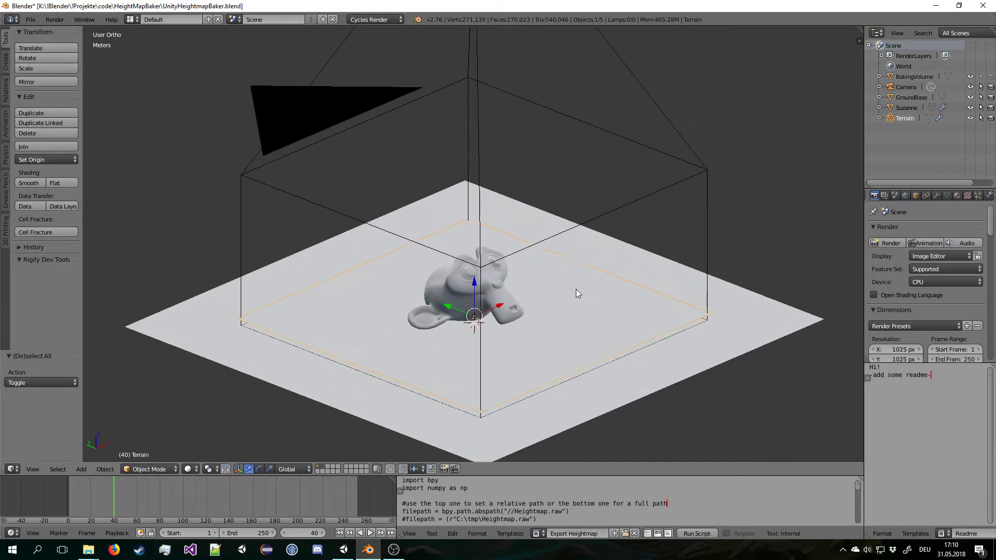
pyautogui.click(170, 470)
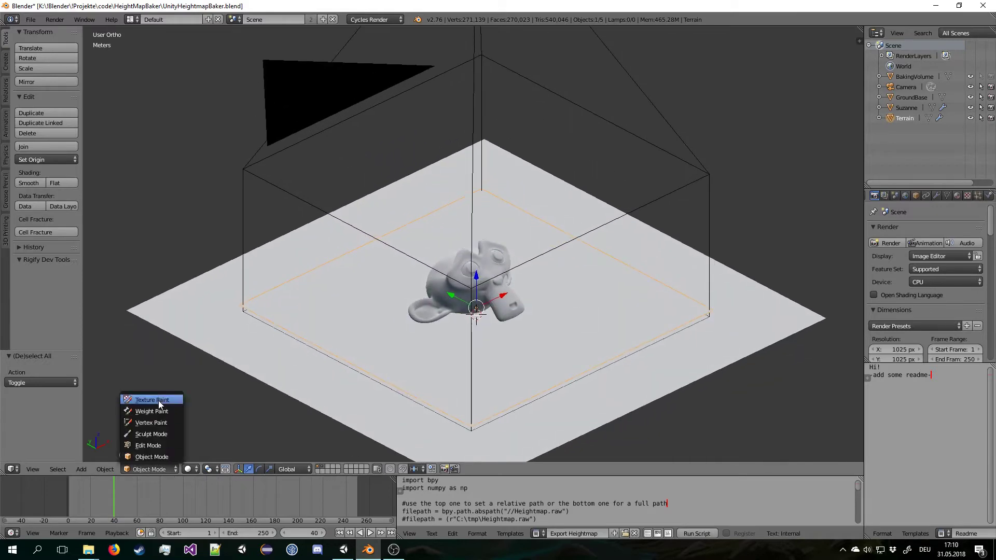
pyautogui.moveTo(475, 408); pyautogui.dragTo(639, 338, button='middle')
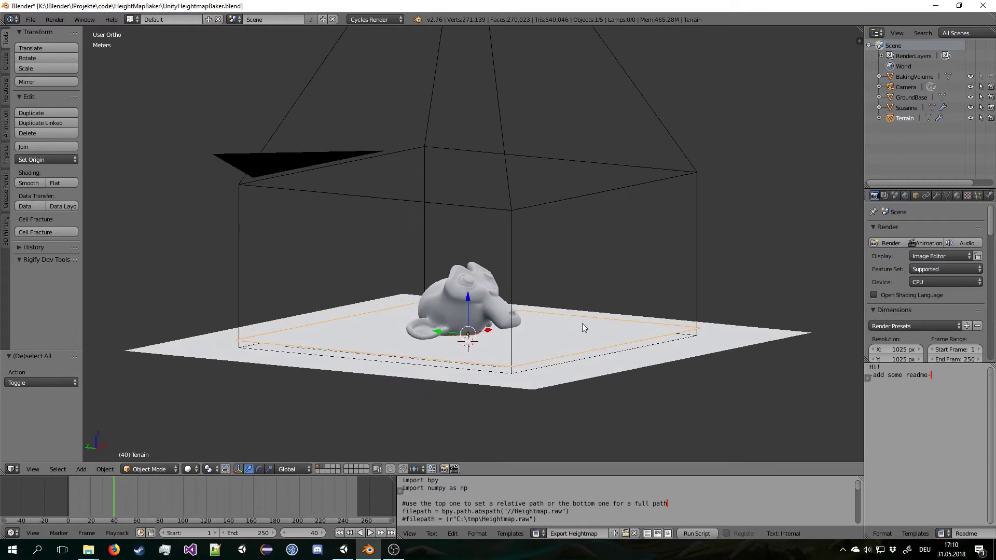
pyautogui.moveTo(582, 324); pyautogui.dragTo(807, 262, button='middle')
pyautogui.click(936, 195)
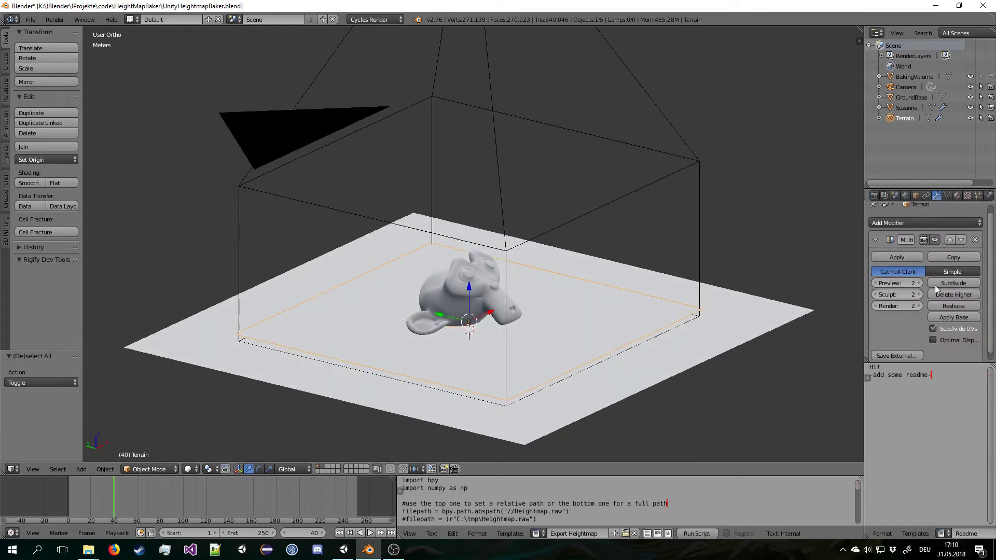
# - Put the Terrain object in Sculpt Mode and raise a ridge around the back of the monkey head with the SculptDraw brush
pyautogui.scroll(4, 481, 313)
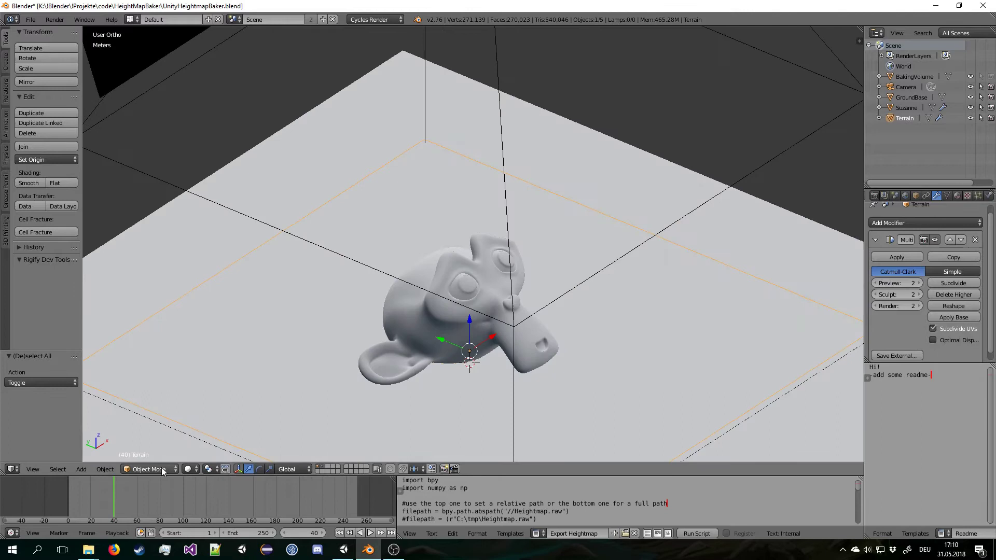
pyautogui.click(162, 469)
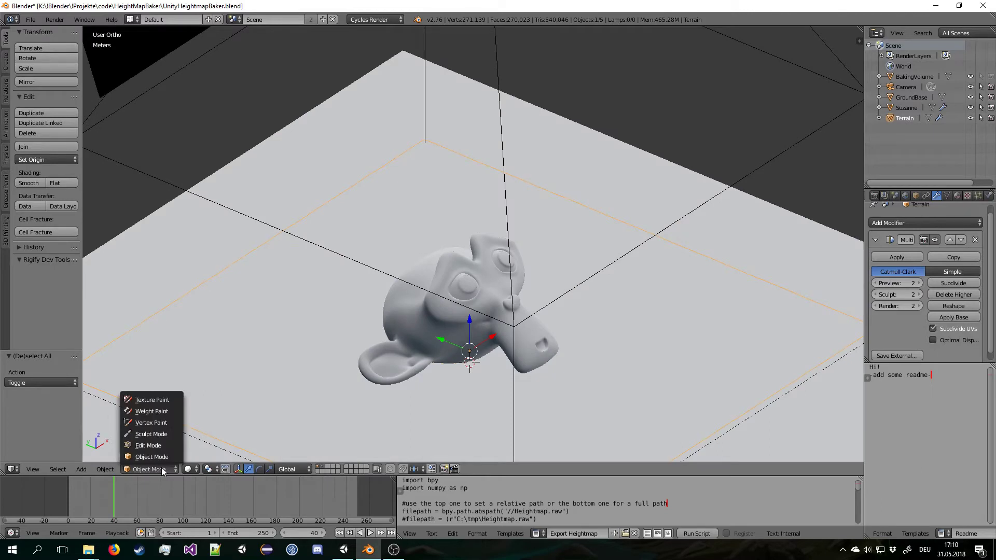
pyautogui.click(169, 434)
pyautogui.scroll(2, 307, 295)
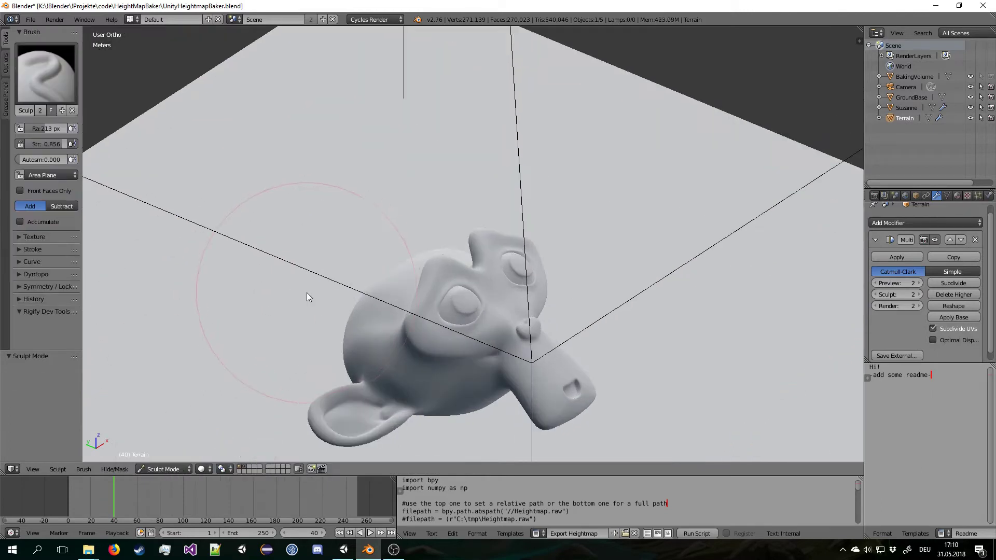
pyautogui.scroll(-2, 307, 296)
pyautogui.moveTo(356, 292)
pyautogui.mouseDown()
pyautogui.moveTo(383, 245)
pyautogui.moveTo(454, 226)
pyautogui.moveTo(528, 258)
pyautogui.moveTo(582, 315)
pyautogui.moveTo(511, 280)
pyautogui.moveTo(415, 254)
pyautogui.moveTo(359, 308)
pyautogui.moveTo(442, 290)
pyautogui.moveTo(353, 354)
pyautogui.mouseUp()
pyautogui.scroll(-1, 352, 354)
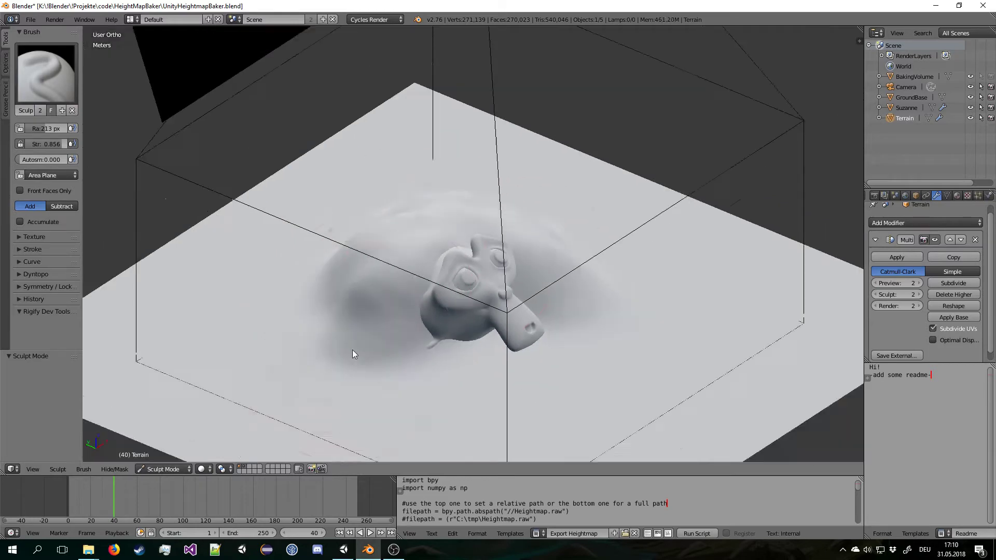
# - Extend the raised hills outward from the ridge toward the terrain's outer and rear edges with the SculptDraw brush
pyautogui.scroll(-2, 352, 354)
pyautogui.scroll(1, 406, 323)
pyautogui.moveTo(325, 309); pyautogui.dragTo(316, 322)
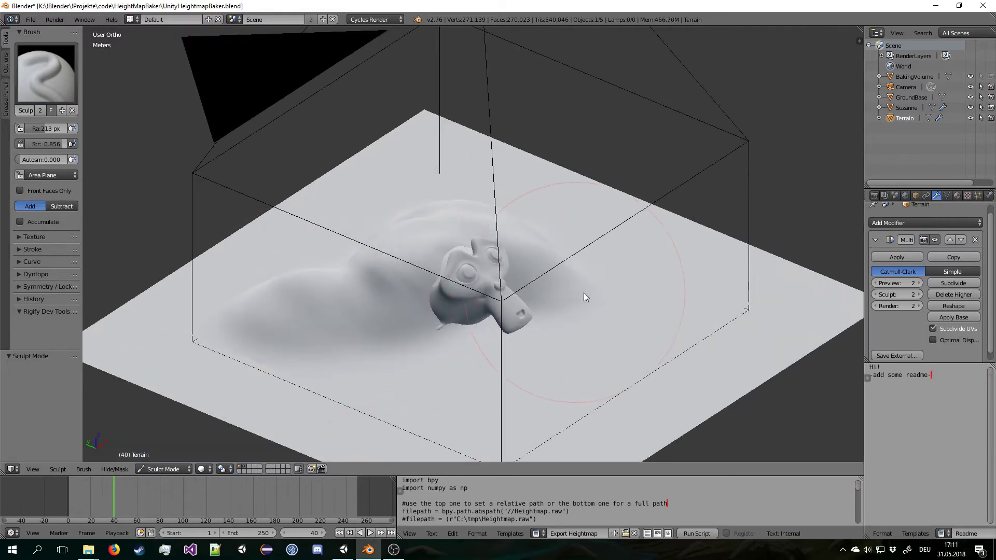
pyautogui.moveTo(428, 198); pyautogui.dragTo(389, 191, button='middle')
pyautogui.moveTo(389, 191)
pyautogui.mouseDown()
pyautogui.moveTo(358, 136)
pyautogui.moveTo(338, 184)
pyautogui.moveTo(306, 182)
pyautogui.moveTo(301, 219)
pyautogui.mouseUp()
pyautogui.moveTo(300, 219)
pyautogui.mouseDown(button='middle')
pyautogui.moveTo(487, 218)
pyautogui.moveTo(407, 221)
pyautogui.mouseUp(button='middle')
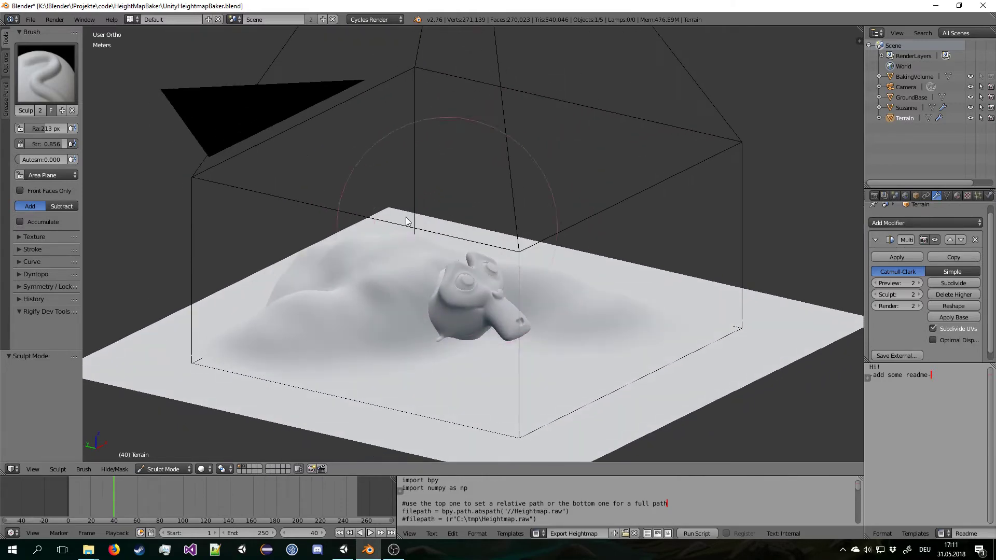
# - Pull a tall rounded peak up from the hills next to the monkey head with the Grab brush
pyautogui.click(44, 72)
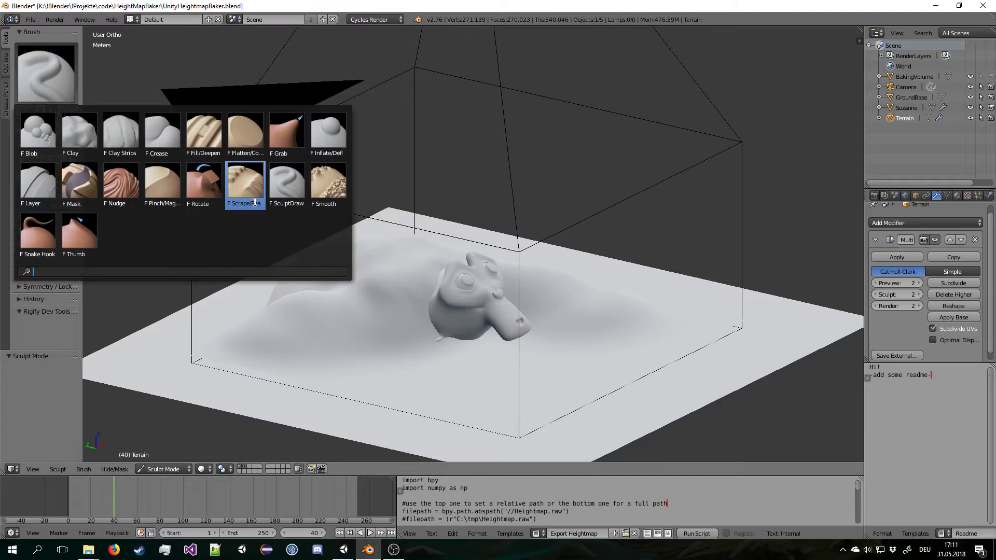
pyautogui.click(288, 139)
pyautogui.moveTo(342, 257)
pyautogui.mouseDown(button='middle')
pyautogui.moveTo(363, 290)
pyautogui.moveTo(291, 330)
pyautogui.mouseUp(button='middle')
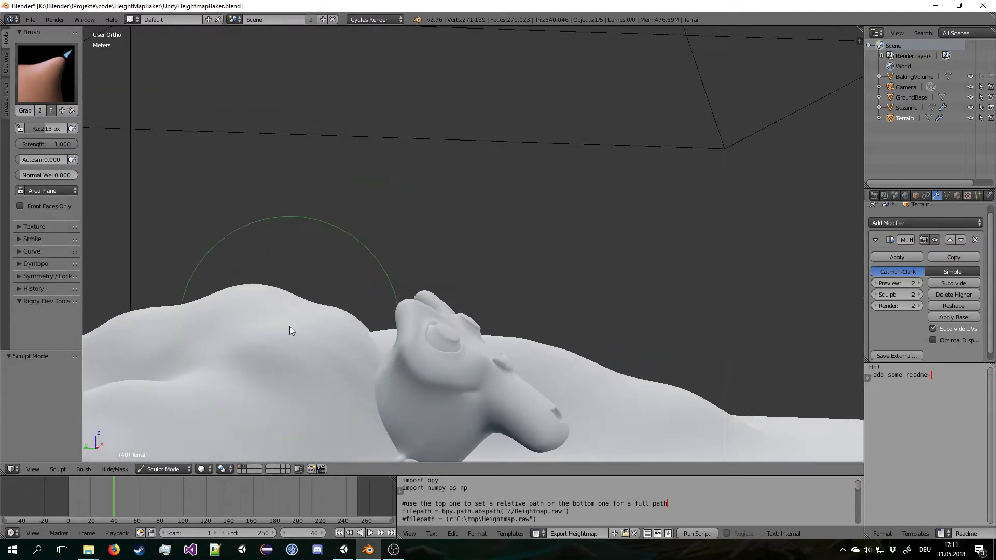
pyautogui.moveTo(297, 315); pyautogui.dragTo(337, 267)
pyautogui.moveTo(337, 266); pyautogui.dragTo(515, 311, button='middle')
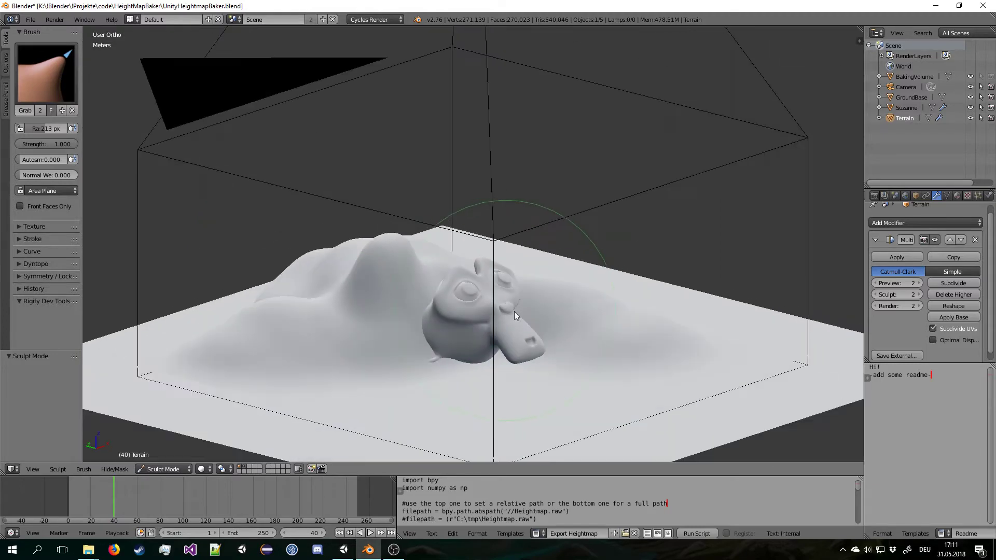
# - Pull up a second hill on the other side of the monkey head with the Grab brush
pyautogui.moveTo(592, 350); pyautogui.dragTo(592, 329)
pyautogui.scroll(-3, 591, 329)
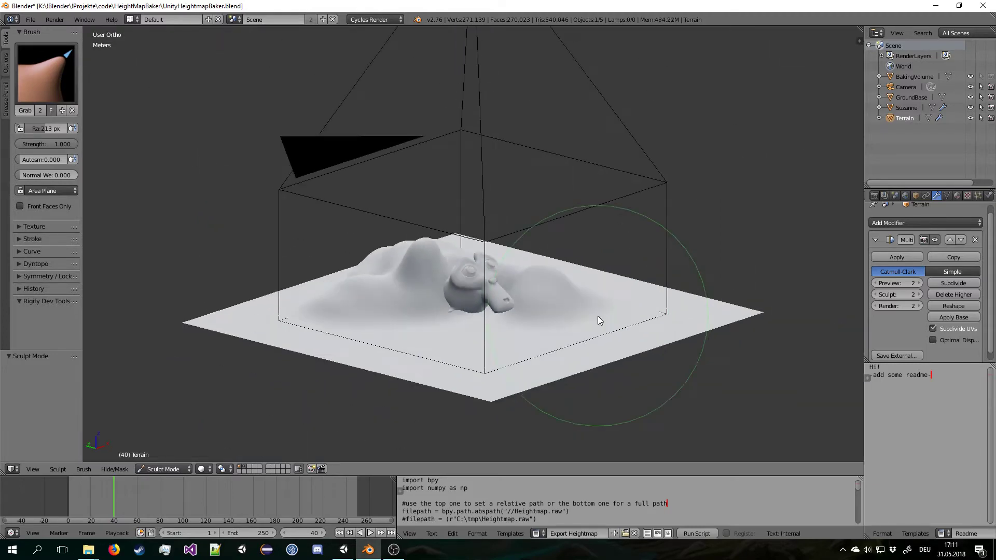
pyautogui.scroll(4, 572, 325)
pyautogui.moveTo(597, 316)
pyautogui.mouseDown(button='middle')
pyautogui.moveTo(571, 325)
pyautogui.moveTo(474, 319)
pyautogui.mouseUp(button='middle')
pyautogui.moveTo(474, 320)
pyautogui.mouseDown()
pyautogui.moveTo(478, 297)
pyautogui.moveTo(499, 313)
pyautogui.mouseUp()
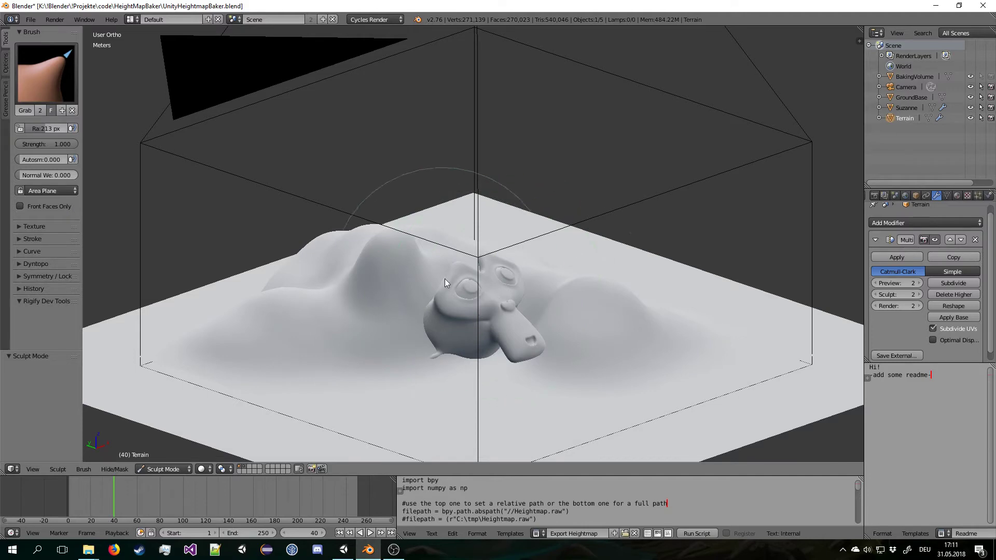
# - Examine the sculpted terrain and the embedded monkey head from the side and from above within the baking volume
pyautogui.scroll(-3, 457, 276)
pyautogui.moveTo(458, 276); pyautogui.dragTo(534, 290, button='middle')
pyautogui.scroll(4, 463, 332)
pyautogui.scroll(3, 531, 293)
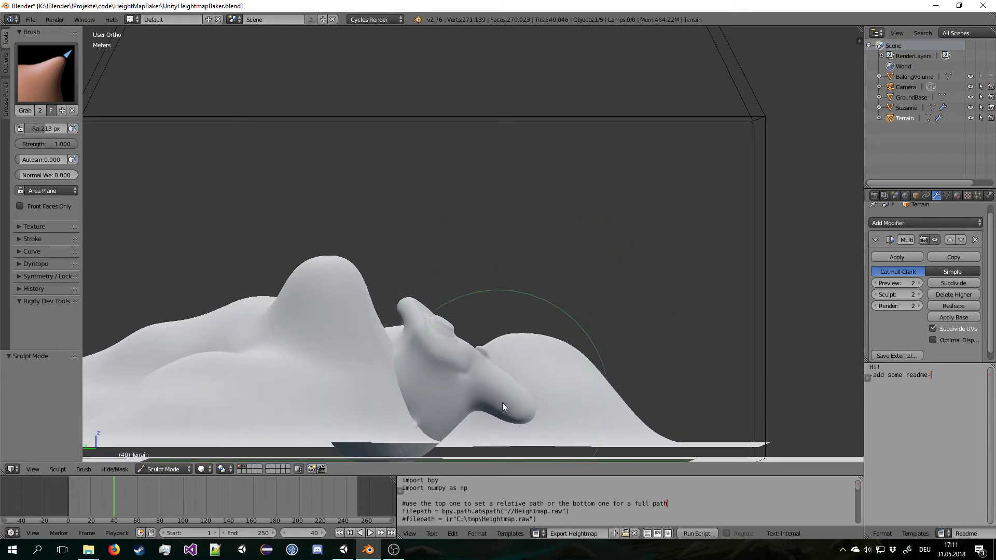
pyautogui.scroll(-3, 468, 407)
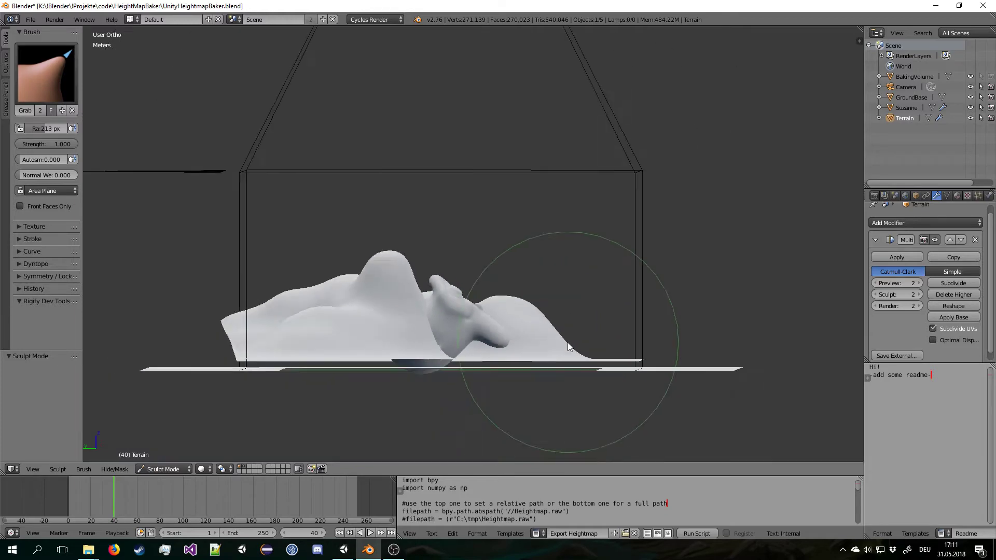
pyautogui.moveTo(468, 406); pyautogui.dragTo(515, 393, button='middle')
pyautogui.scroll(-2, 490, 334)
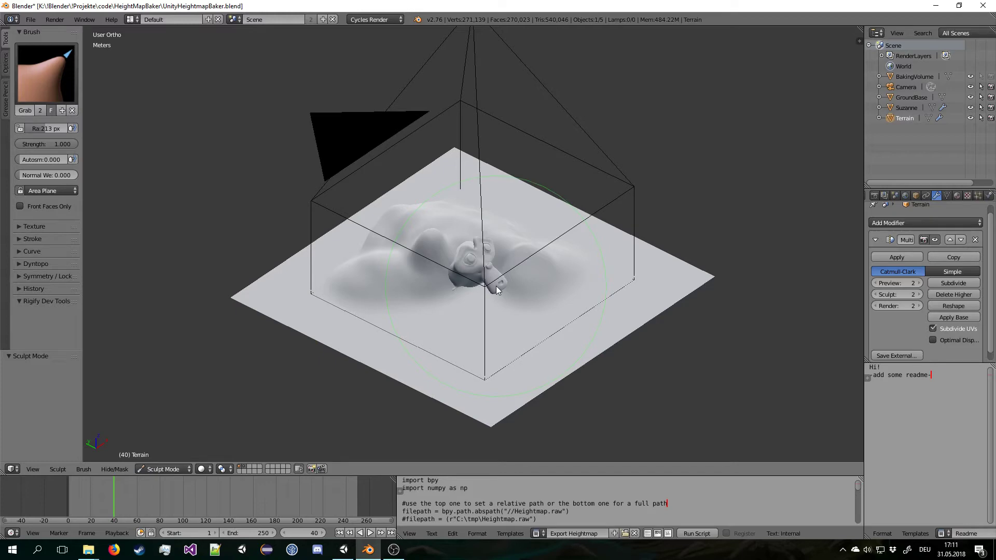
pyautogui.scroll(2, 487, 299)
pyautogui.moveTo(484, 307); pyautogui.dragTo(518, 304, button='middle')
pyautogui.scroll(2, 529, 264)
pyautogui.scroll(-2, 486, 323)
pyautogui.scroll(1, 513, 272)
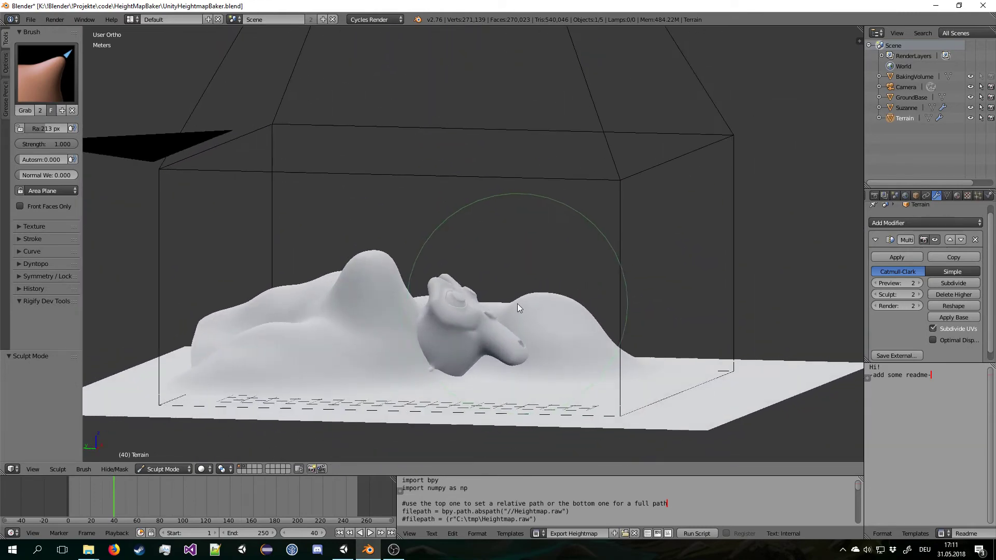
pyautogui.moveTo(502, 359)
pyautogui.mouseDown(button='middle')
pyautogui.moveTo(525, 361)
pyautogui.moveTo(493, 289)
pyautogui.moveTo(523, 272)
pyautogui.moveTo(529, 290)
pyautogui.mouseUp(button='middle')
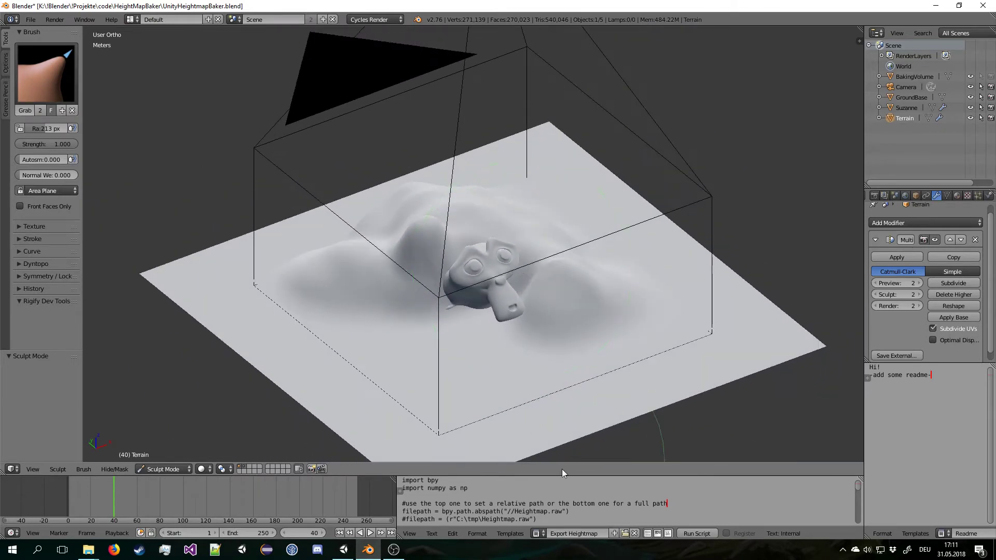
# - Run the Export Heightmap script and open the scene's render settings
pyautogui.click(699, 532)
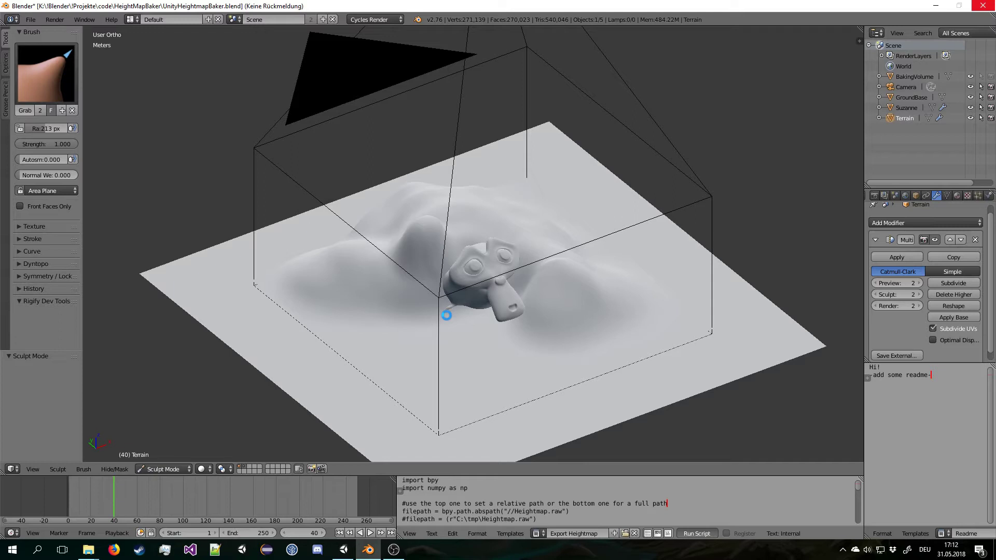
pyautogui.click(874, 195)
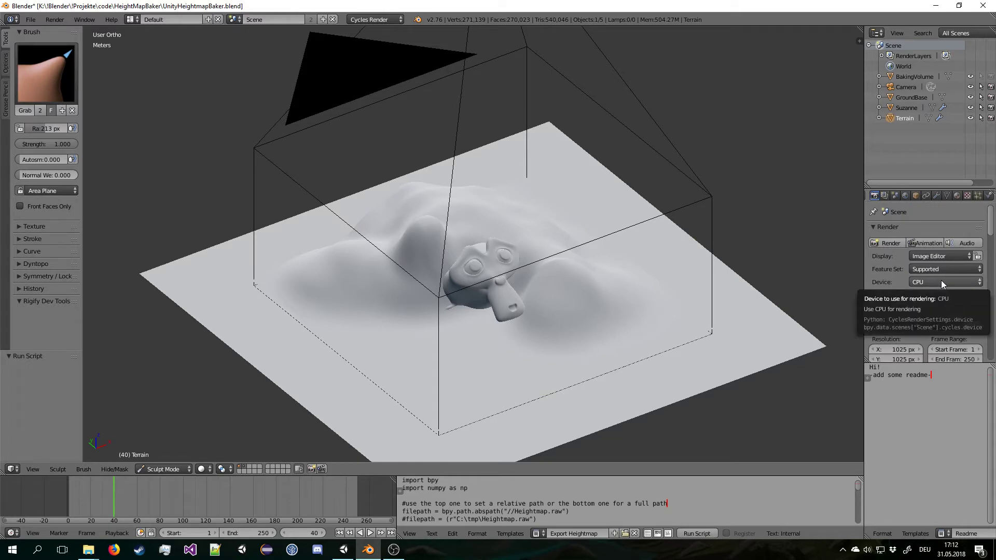
# - Switch to Unity and open Heightmap.raw from the HeightMapBaker folder as the terrain's raw heightmap
pyautogui.scroll(2, 617, 311)
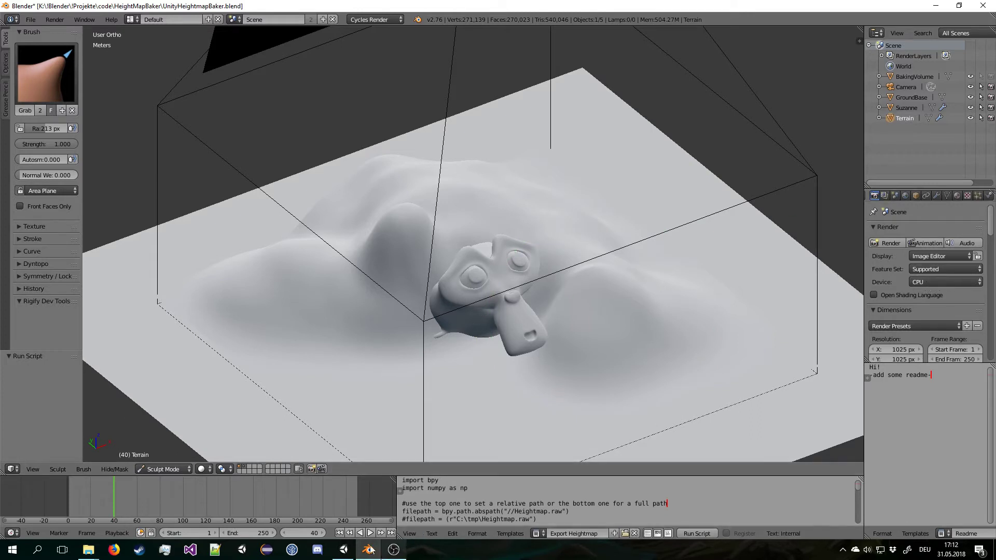
pyautogui.moveTo(342, 556)
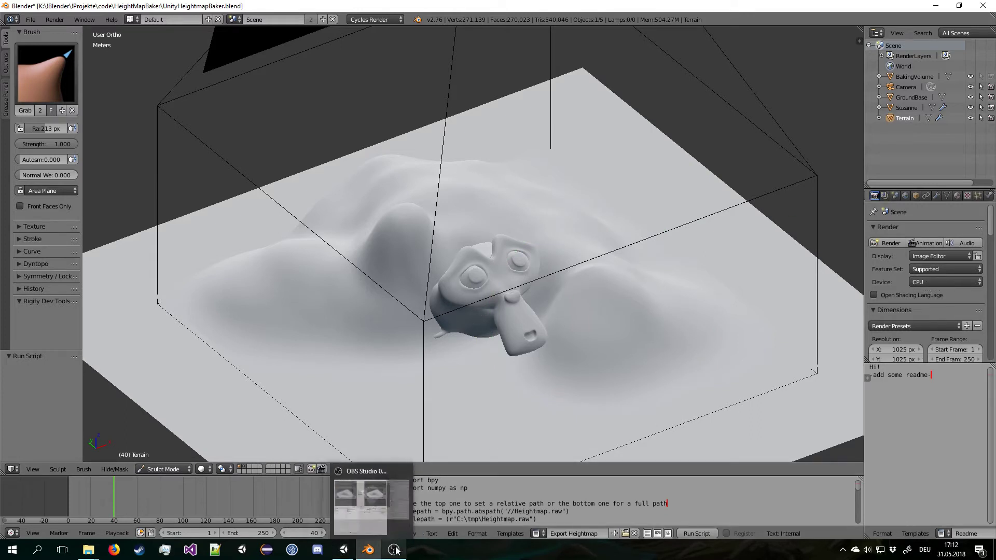
pyautogui.click(341, 552)
pyautogui.scroll(-2, 496, 244)
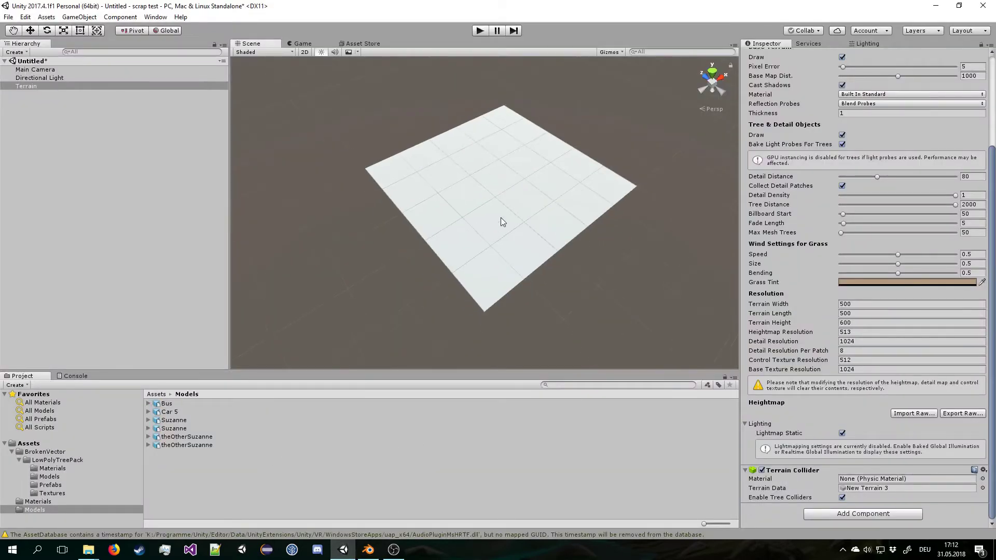
pyautogui.scroll(2, 503, 220)
pyautogui.scroll(5, 910, 178)
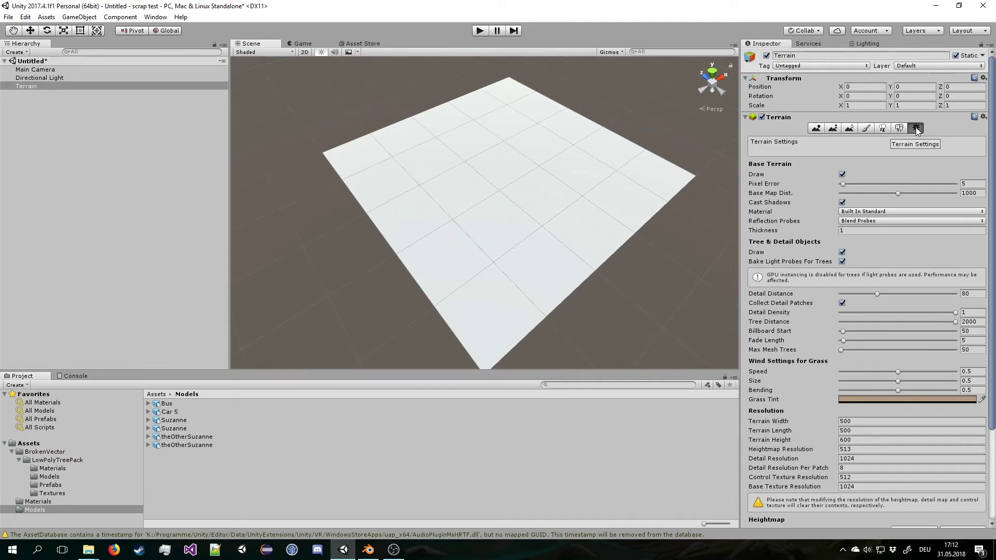
pyautogui.scroll(-4, 898, 222)
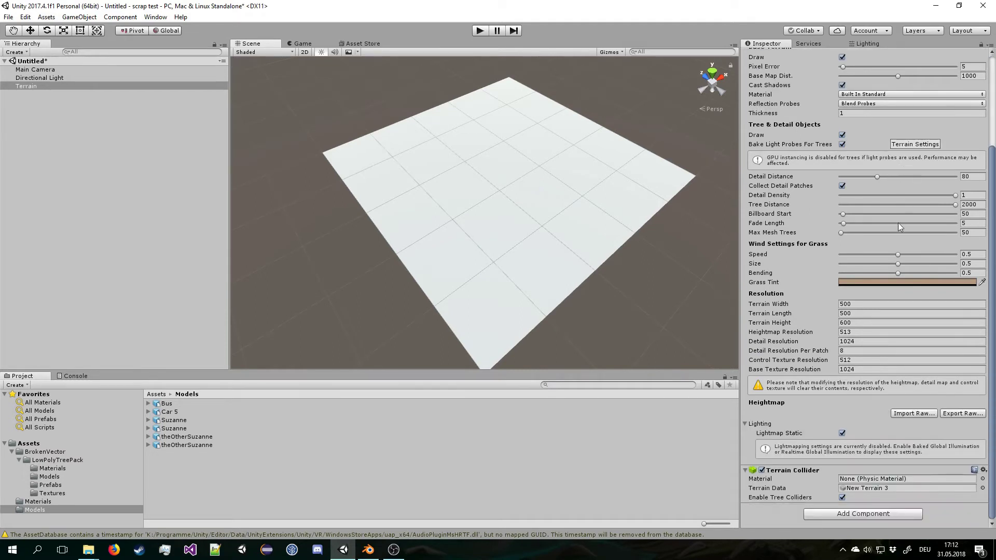
pyautogui.click(910, 416)
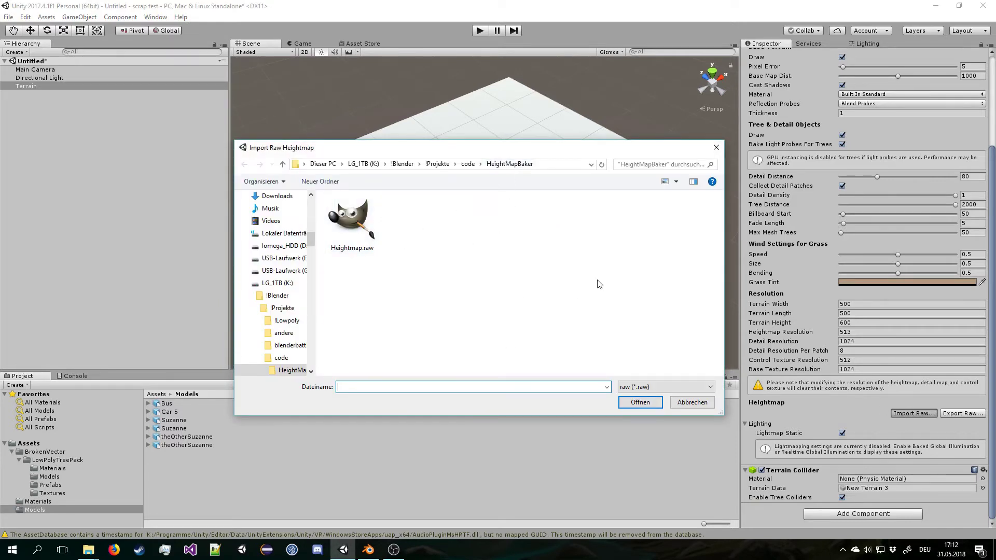
pyautogui.click(372, 235)
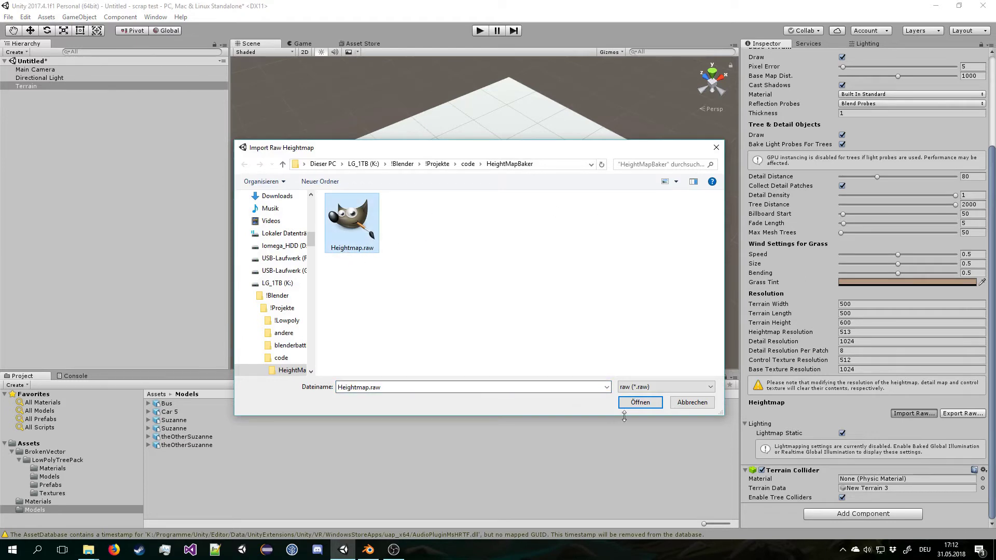
pyautogui.click(644, 404)
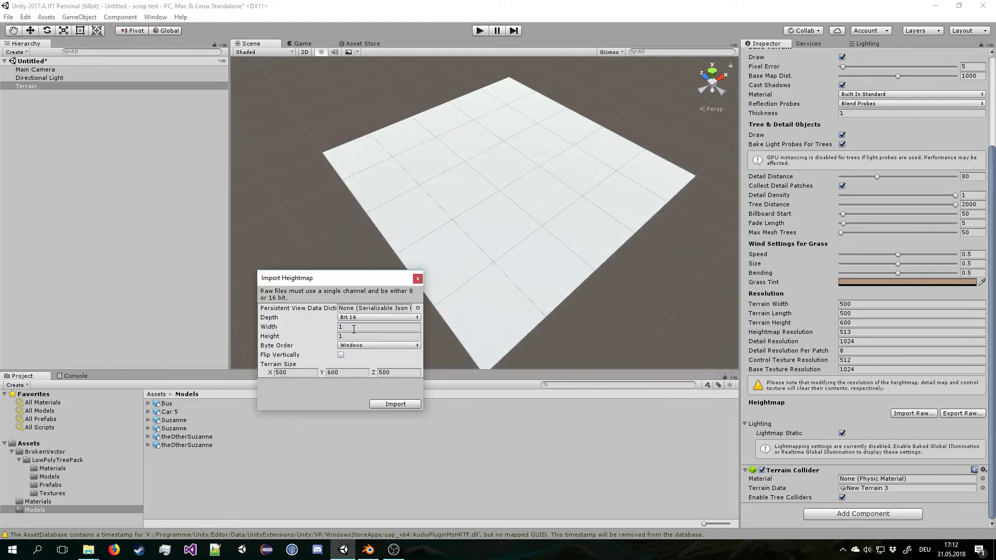
# - Import the heightmap with width and height 1025 and a terrain Y size of 250, and inspect the terrain
pyautogui.click(354, 327)
pyautogui.write('1025')
pyautogui.click(355, 336)
pyautogui.write('1025')
pyautogui.click(351, 372)
pyautogui.write('250')
pyautogui.click(404, 407)
pyautogui.scroll(5, 453, 216)
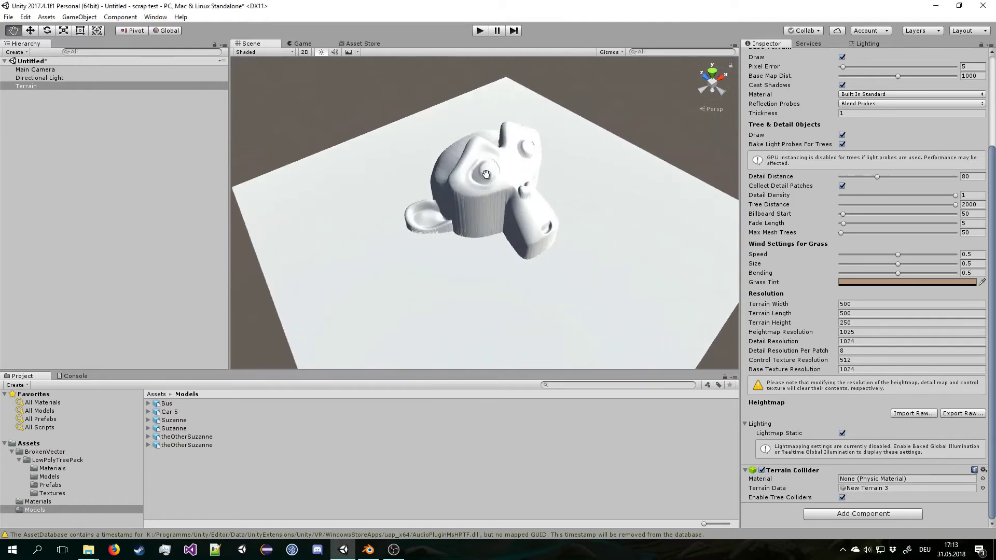
pyautogui.keyDown('alt'); pyautogui.moveTo(425, 263); pyautogui.dragTo(578, 183); pyautogui.keyUp('alt')
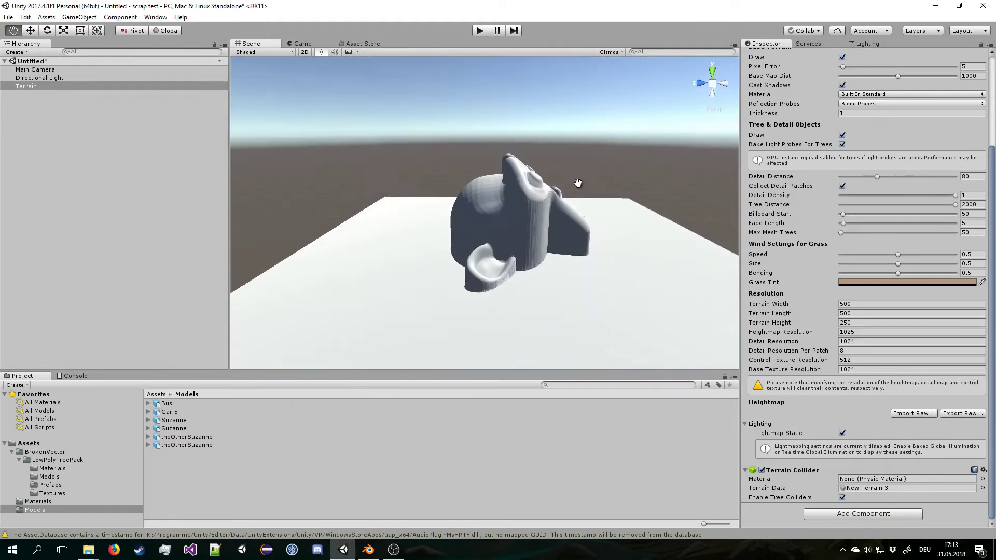
# - Switch to Blender and change the sculpted terrain from Sculpt Mode to Object Mode
pyautogui.click(368, 549)
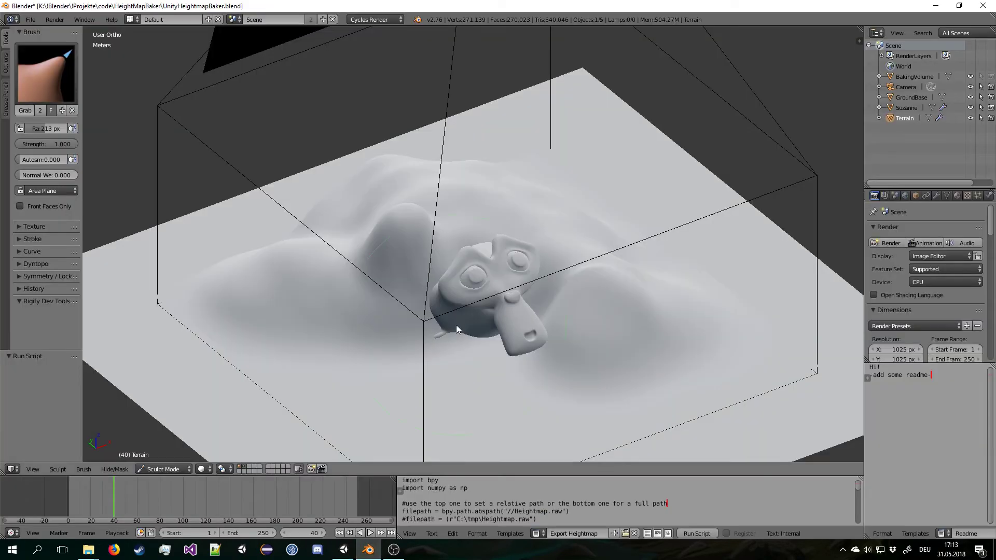
pyautogui.scroll(-2, 456, 325)
pyautogui.scroll(-3, 407, 297)
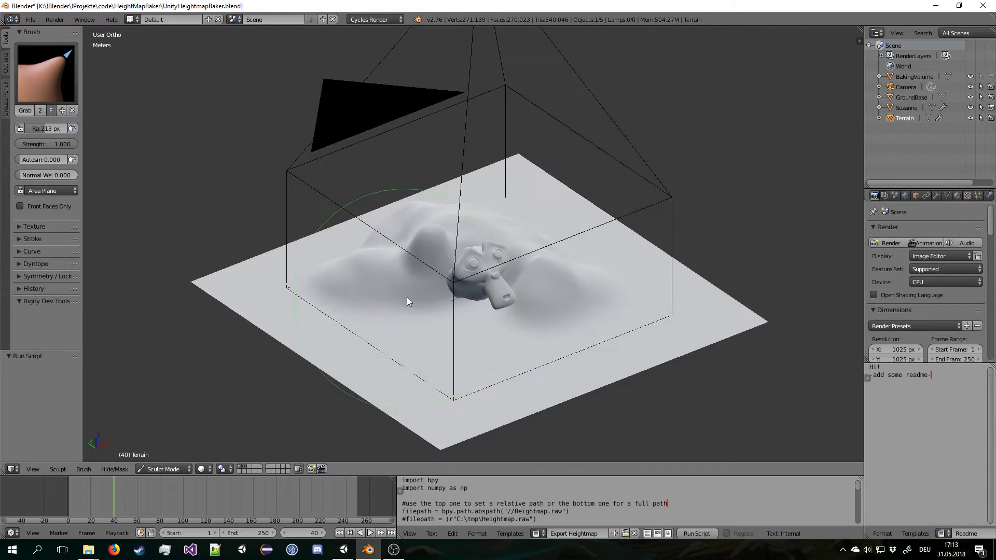
pyautogui.moveTo(407, 297)
pyautogui.mouseDown(button='middle')
pyautogui.moveTo(432, 273)
pyautogui.moveTo(378, 341)
pyautogui.mouseUp(button='middle')
pyautogui.click(182, 469)
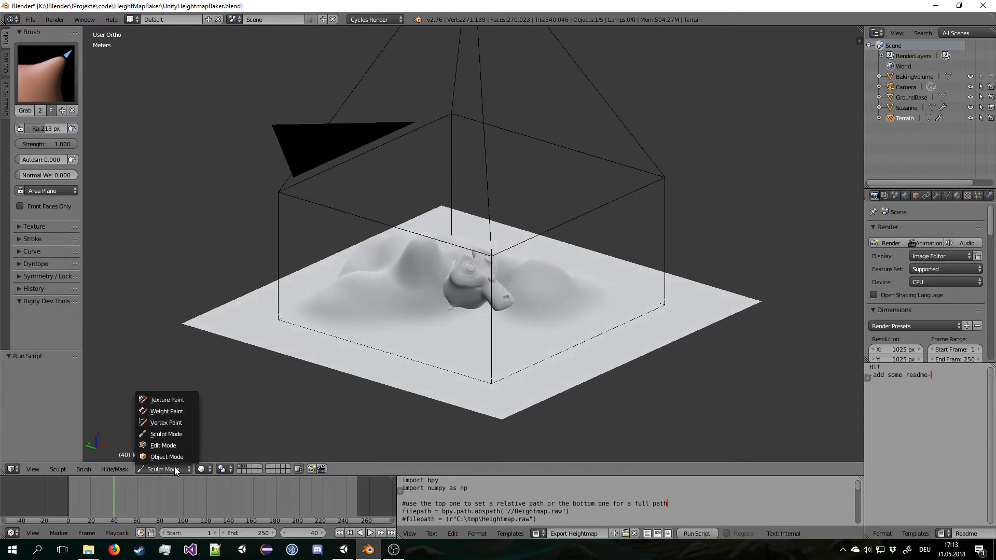
pyautogui.click(175, 455)
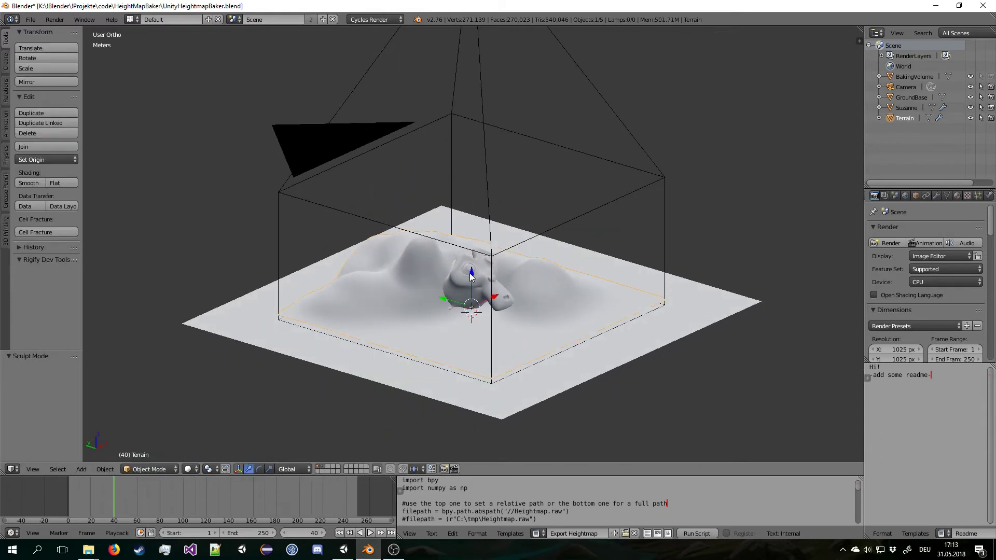
# - With nothing selected, save the blend file and run the Export Heightmap script again
pyautogui.moveTo(469, 276); pyautogui.dragTo(465, 284, button='middle')
pyautogui.press('a')
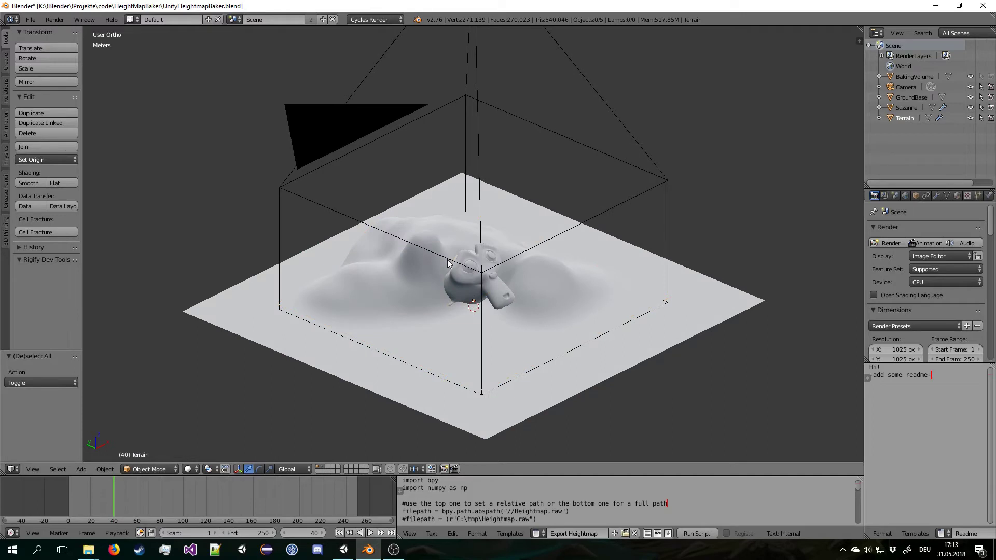
pyautogui.hotkey('ctrl', 's')
pyautogui.click(448, 261)
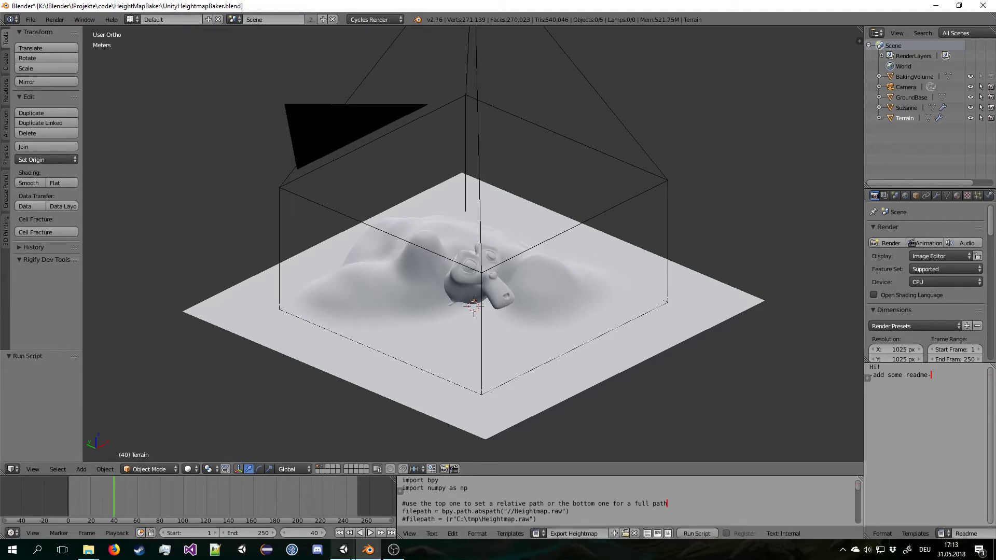
# - Switch to Unity and import Heightmap.raw again into the terrain with width and height 1025
pyautogui.click(344, 550)
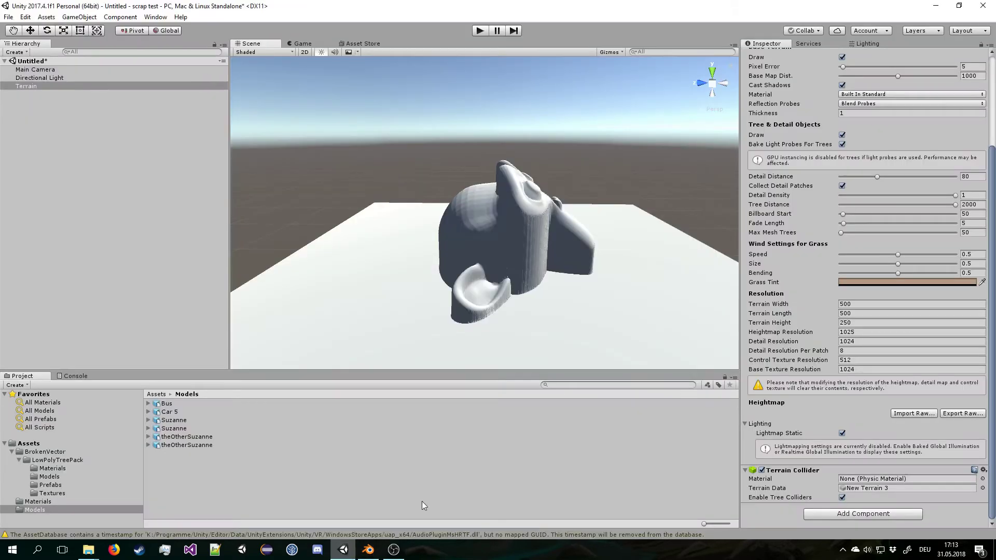
pyautogui.click(909, 413)
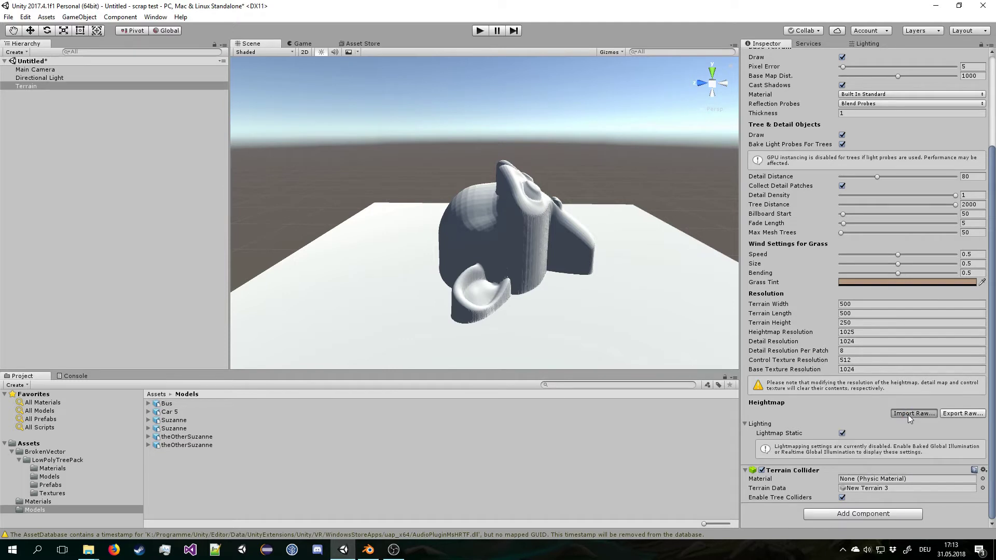
pyautogui.click(352, 225)
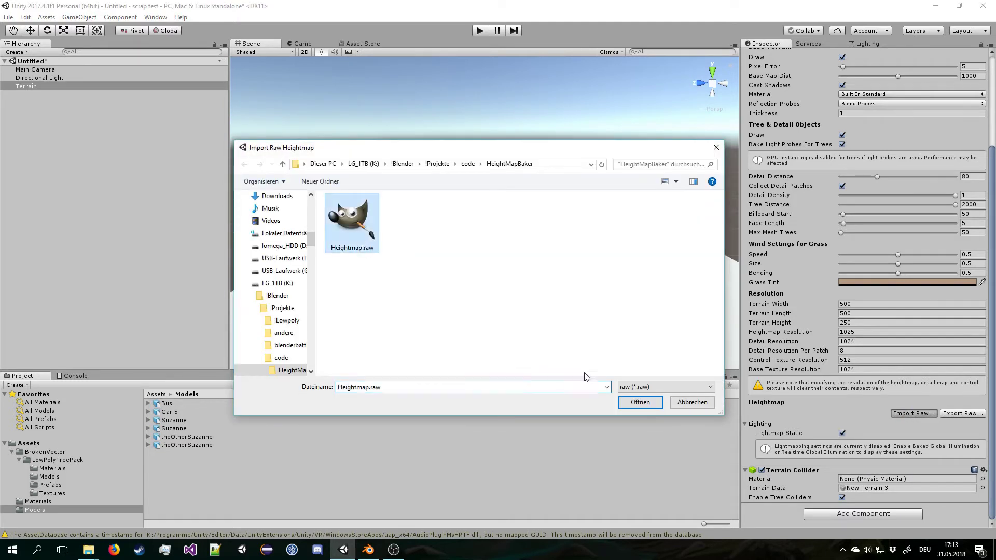
pyautogui.click(639, 404)
pyautogui.click(352, 328)
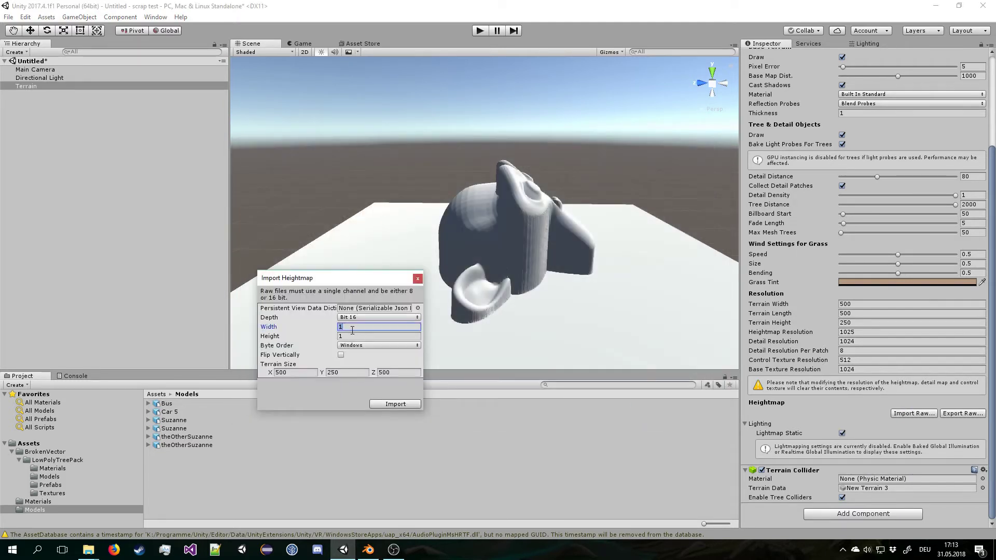
pyautogui.write('1025')
pyautogui.press('Tab')
pyautogui.write('1025')
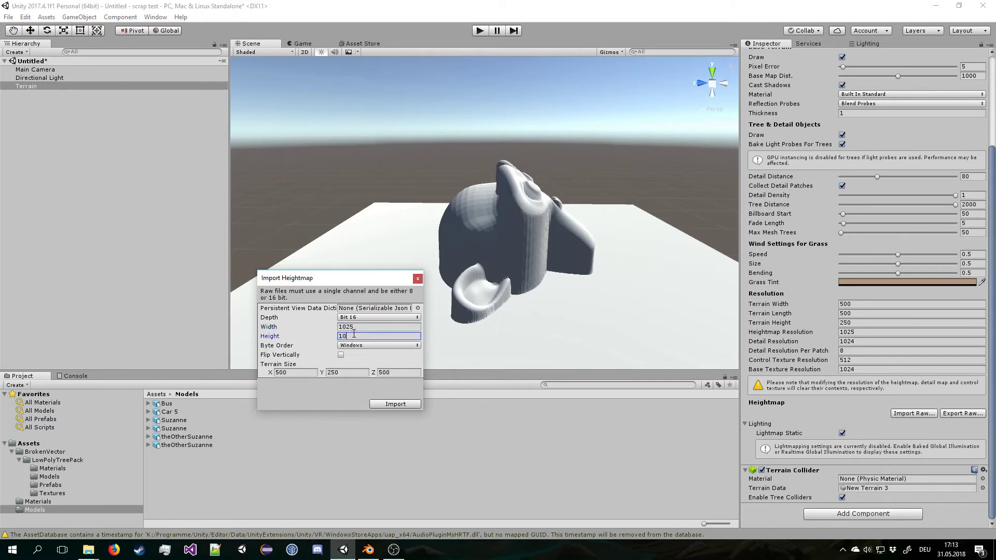
pyautogui.click(386, 405)
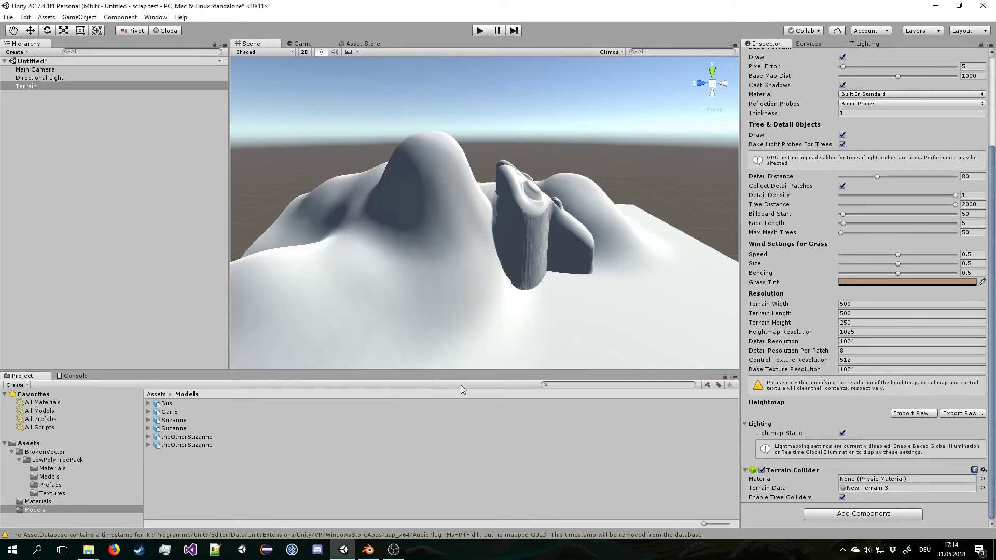
# - Examine the imported monkey head's sides in Unity, switch to Blender and compare them with the original scene from the side and front
pyautogui.keyDown('alt'); pyautogui.moveTo(531, 230); pyautogui.dragTo(484, 186); pyautogui.keyUp('alt')
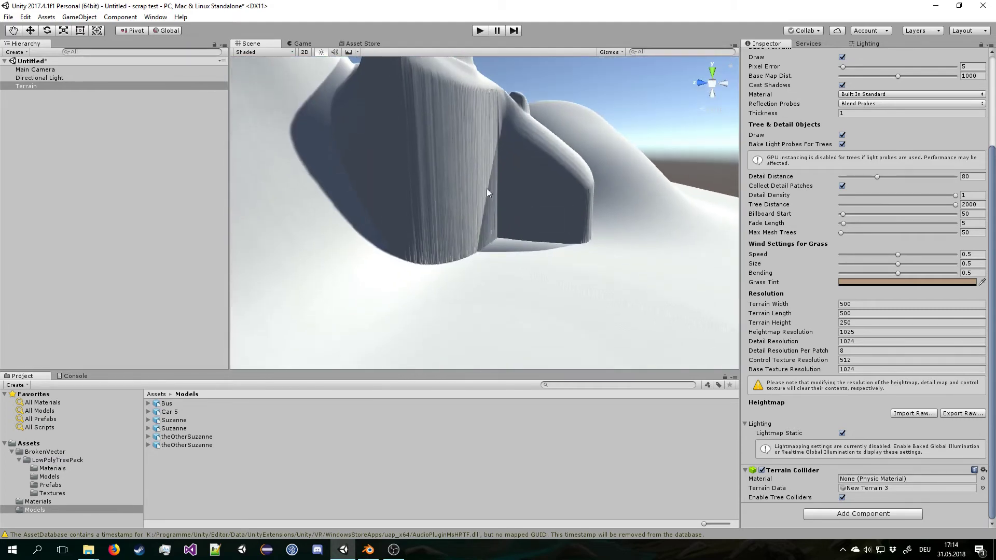
pyautogui.moveTo(528, 229)
pyautogui.keyDown('alt'); pyautogui.mouseDown()
pyautogui.moveTo(498, 216)
pyautogui.moveTo(518, 213)
pyautogui.mouseUp(); pyautogui.keyUp('alt')
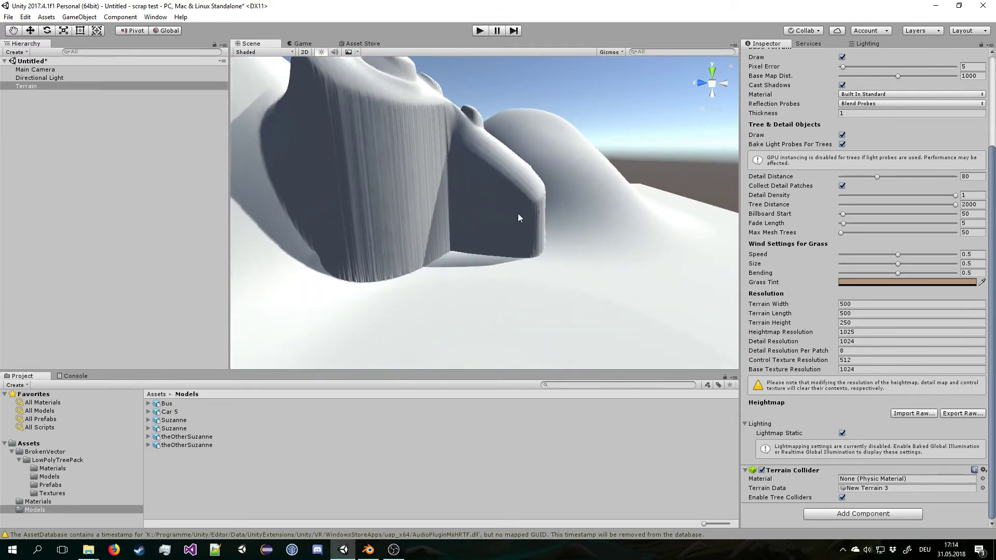
pyautogui.keyDown('alt'); pyautogui.moveTo(456, 210); pyautogui.dragTo(471, 243); pyautogui.keyUp('alt')
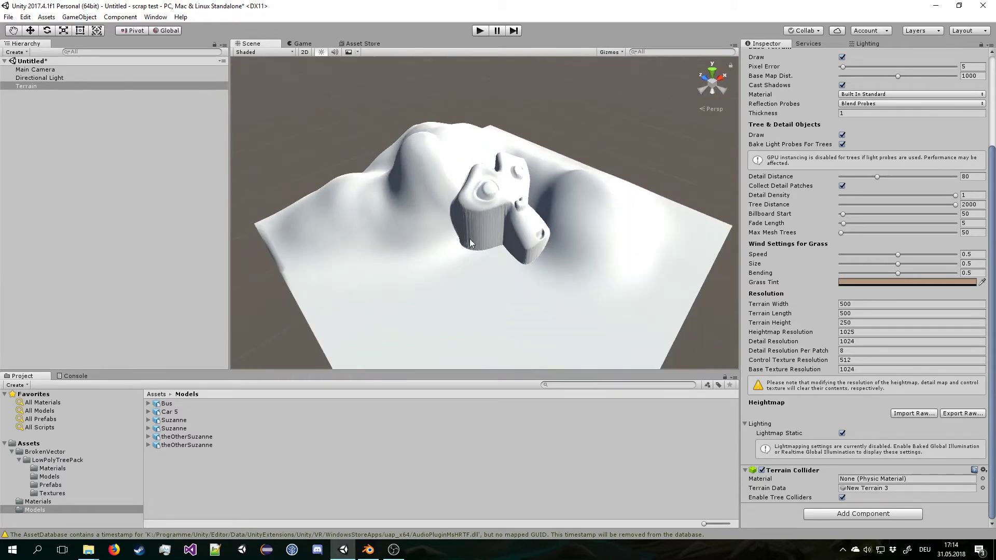
pyautogui.click(368, 549)
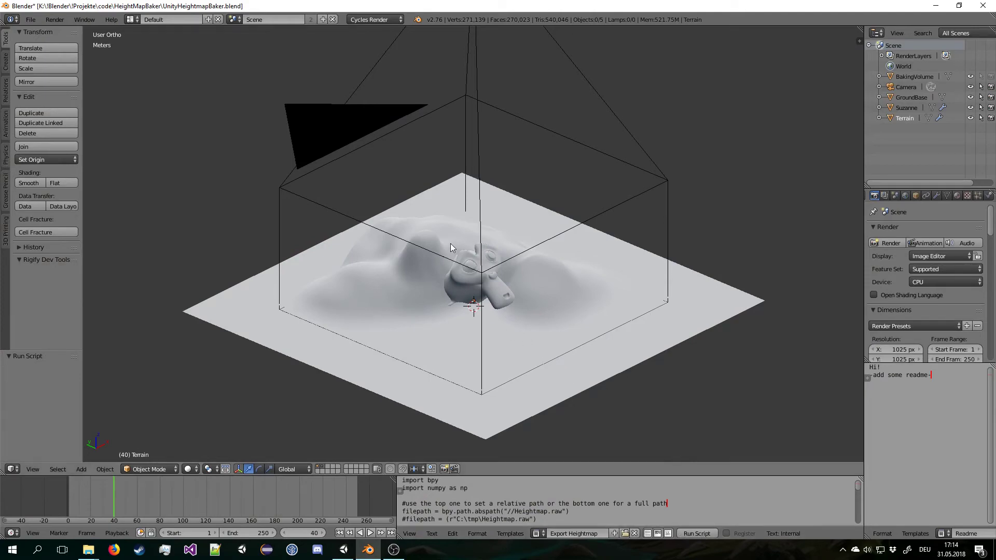
pyautogui.moveTo(472, 290); pyautogui.dragTo(506, 247, button='middle')
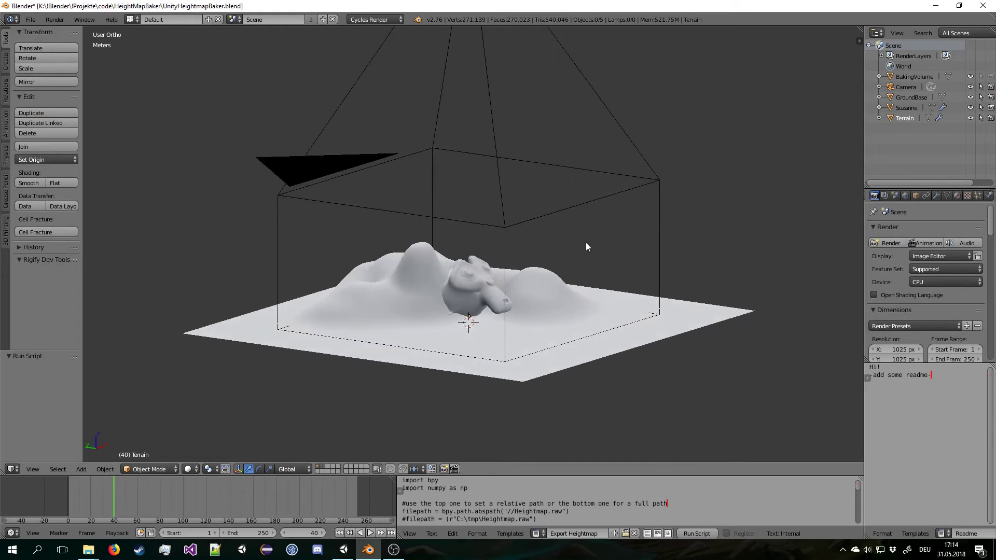
pyautogui.moveTo(665, 249); pyautogui.dragTo(643, 230, button='middle')
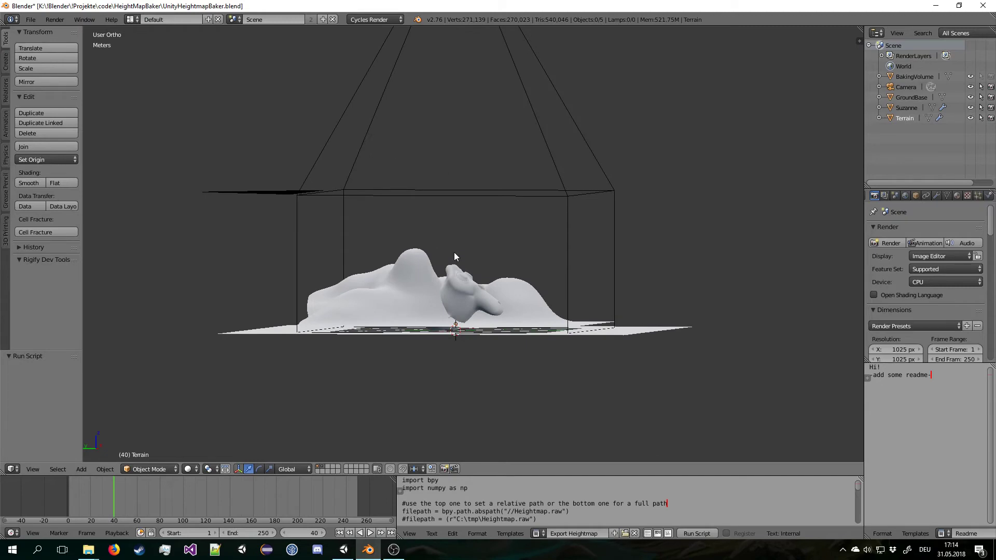
pyautogui.moveTo(454, 256); pyautogui.dragTo(527, 350, button='middle')
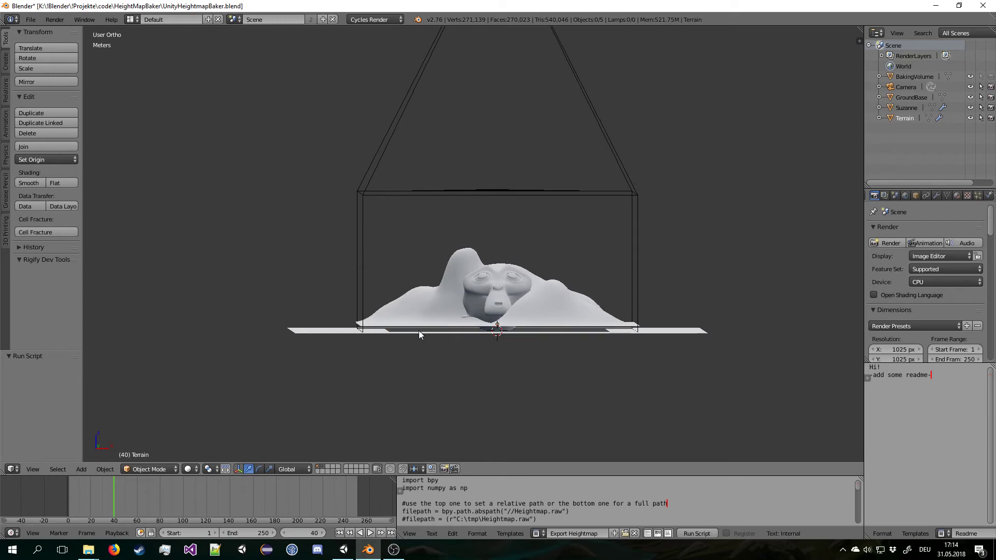
pyautogui.moveTo(419, 333); pyautogui.dragTo(551, 397, button='middle')
pyautogui.moveTo(477, 381); pyautogui.dragTo(574, 379, button='middle')
pyautogui.scroll(2, 506, 339)
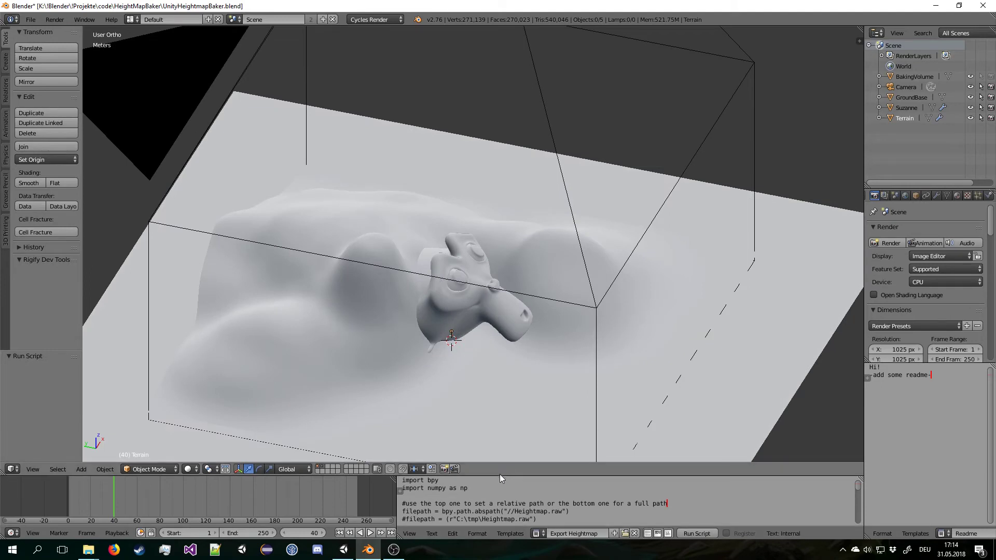
# - Collapse the timeline and script editor to enlarge the 3D view, and select the camera above the baking volume
pyautogui.moveTo(499, 477); pyautogui.dragTo(487, 534)
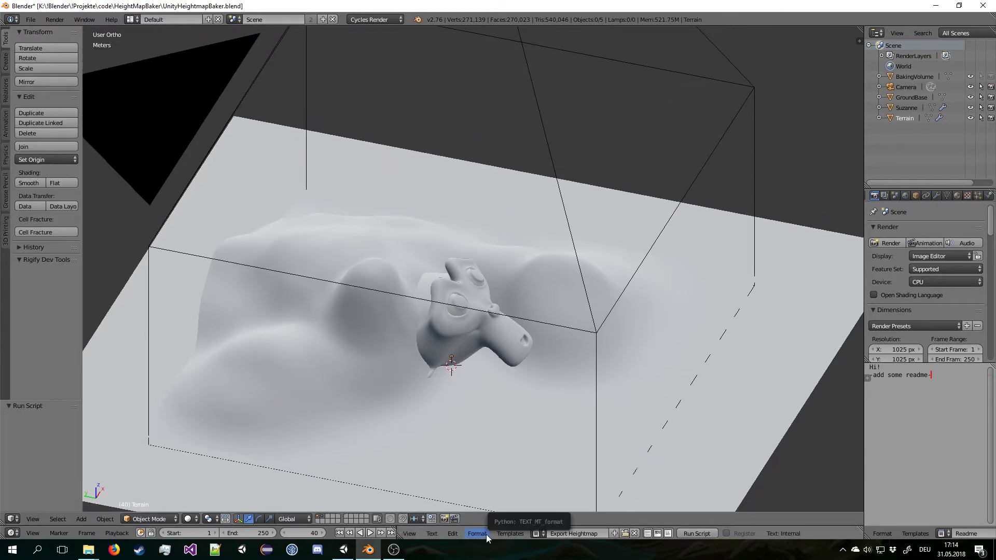
pyautogui.scroll(-8, 491, 409)
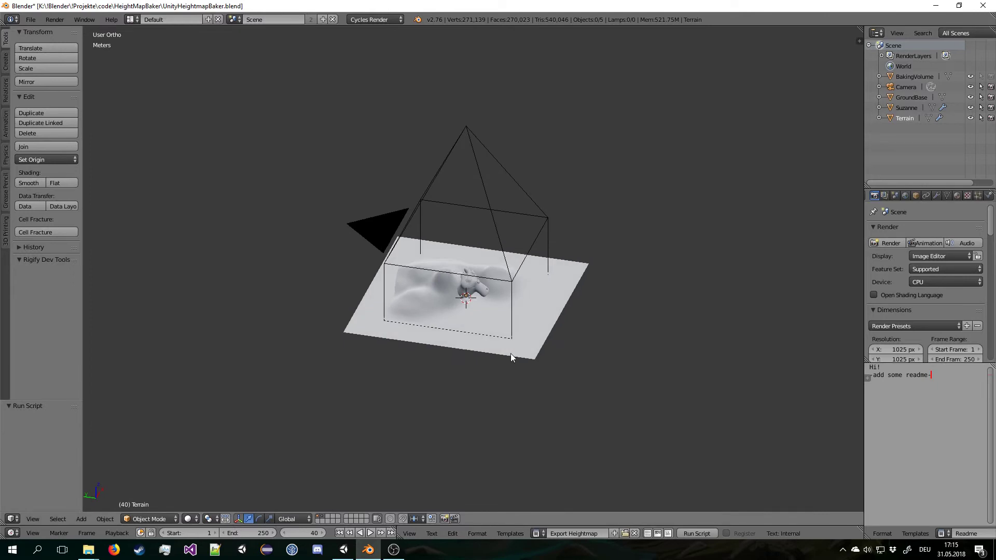
pyautogui.scroll(3, 467, 332)
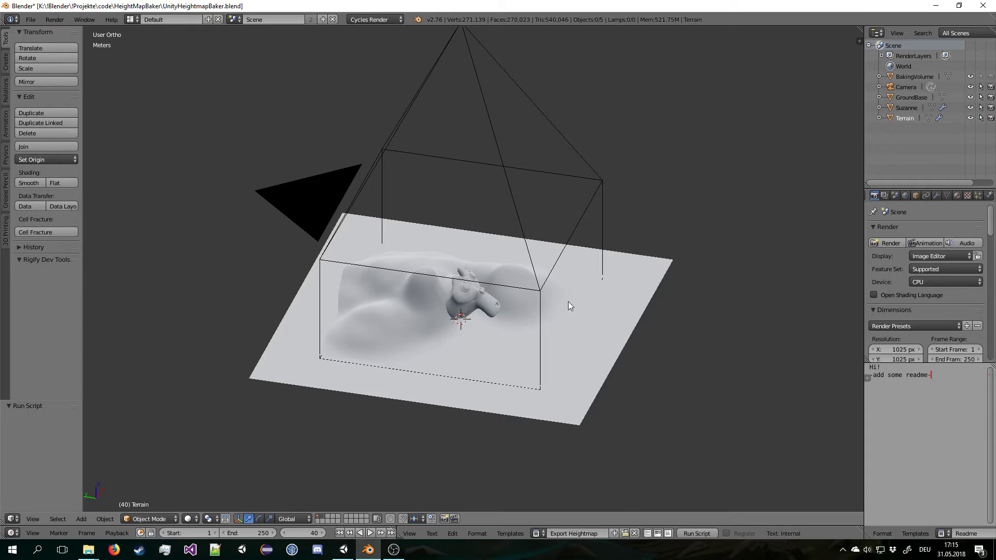
pyautogui.moveTo(568, 300); pyautogui.dragTo(479, 280, button='middle')
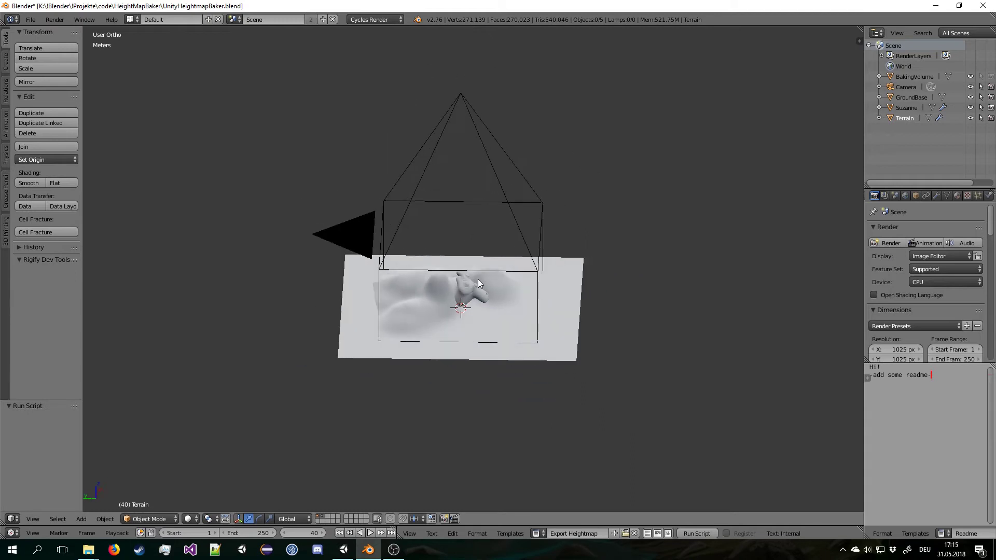
pyautogui.rightClick(361, 252)
pyautogui.scroll(2, 510, 224)
pyautogui.moveTo(510, 224); pyautogui.dragTo(539, 223, button='middle')
# - Enlarge the properties editor and examine the render resolution and output settings, then the render layer's enabled passes
pyautogui.moveTo(932, 364); pyautogui.dragTo(932, 500)
pyautogui.scroll(-6, 922, 317)
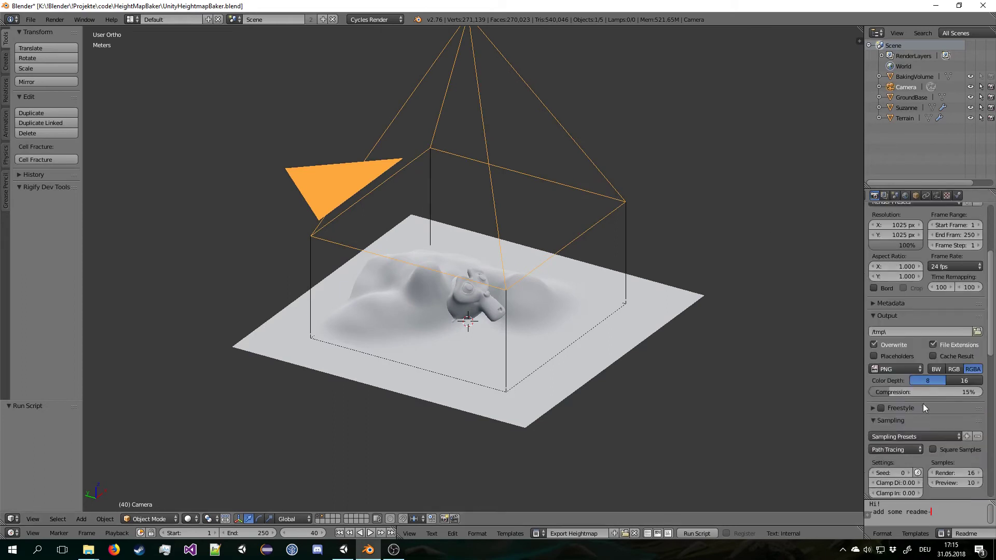
pyautogui.click(895, 196)
pyautogui.click(884, 195)
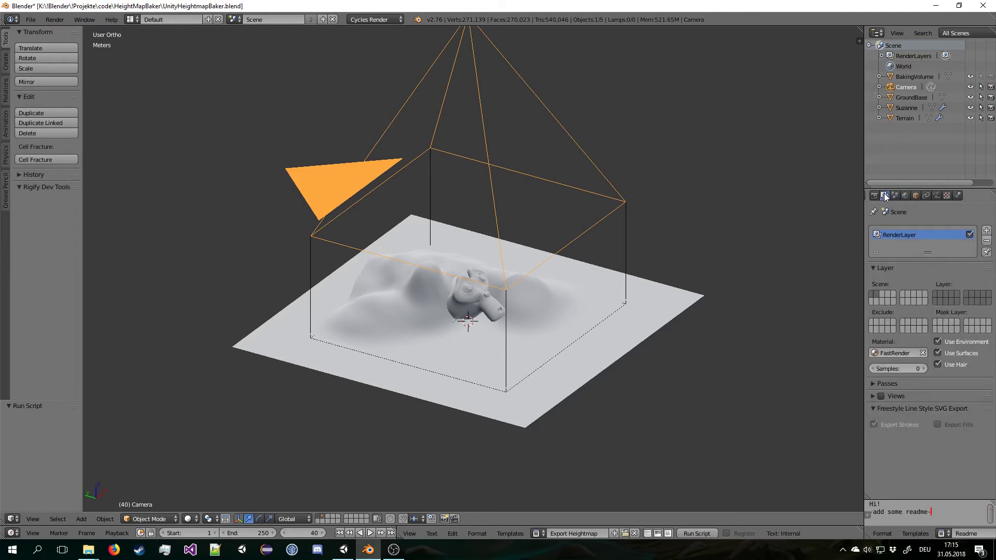
pyautogui.click(896, 384)
pyautogui.scroll(-3, 896, 384)
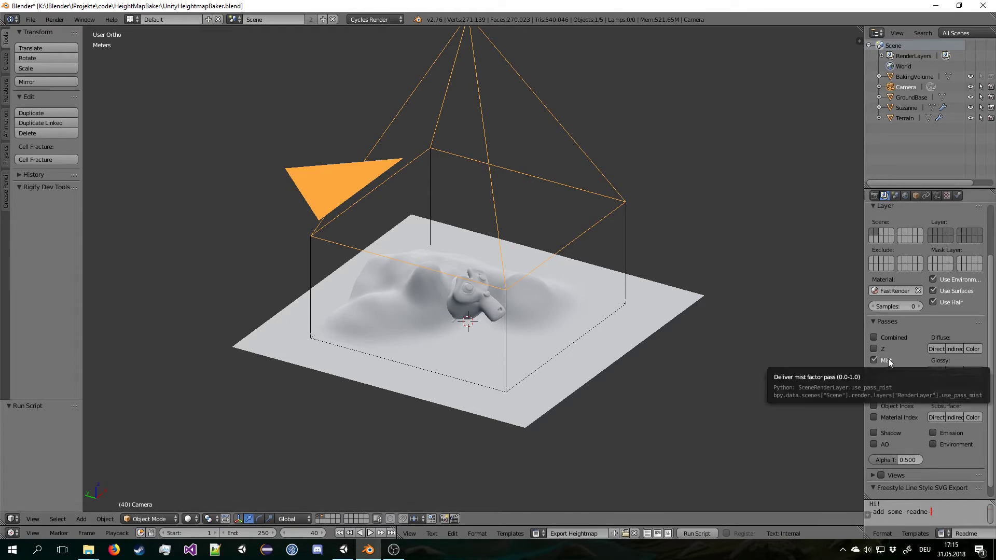
# - Examine the World's mist pass start, depth and falloff options, comparing them with the camera and baking volume in the 3D view
pyautogui.click(906, 196)
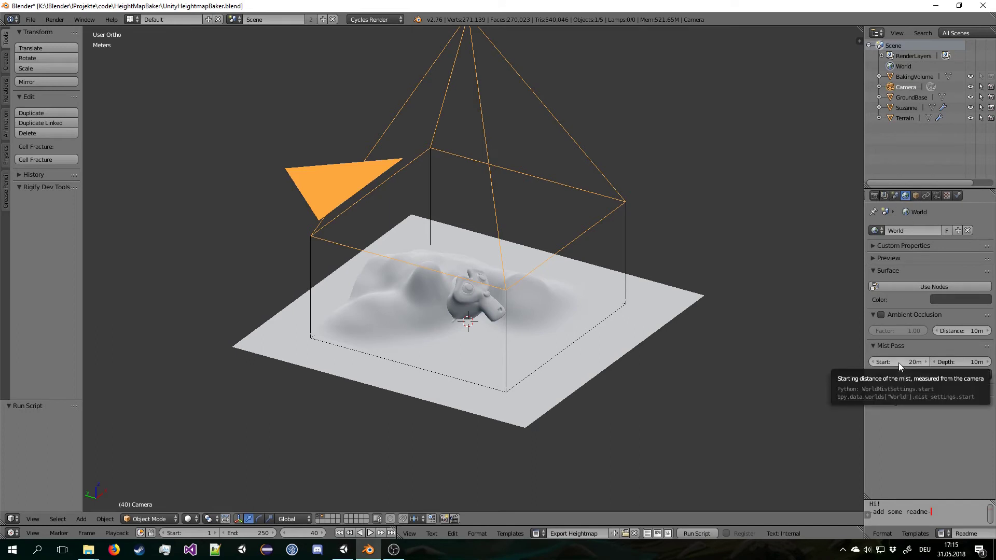
pyautogui.scroll(2, 669, 345)
pyautogui.moveTo(679, 336); pyautogui.dragTo(752, 358, button='middle')
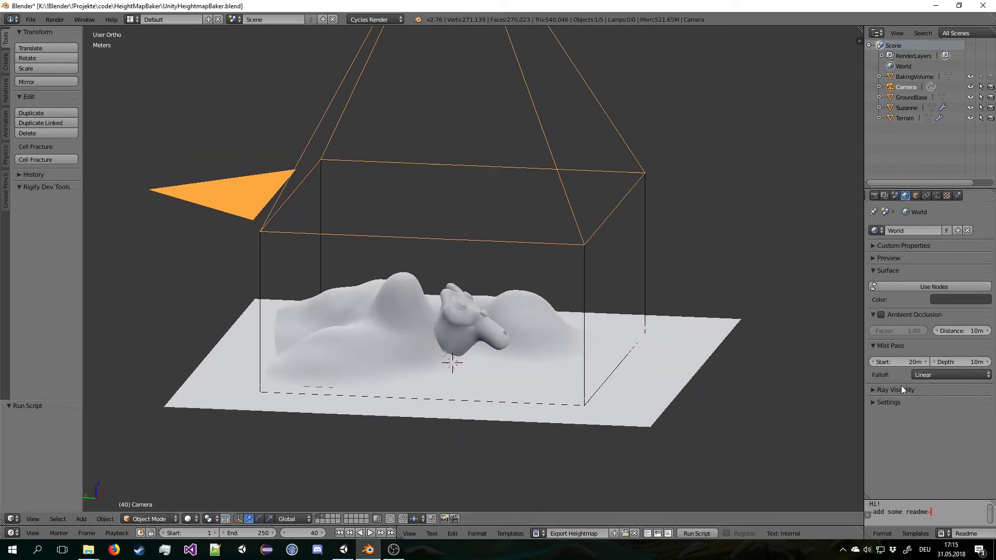
pyautogui.press('KP_1')
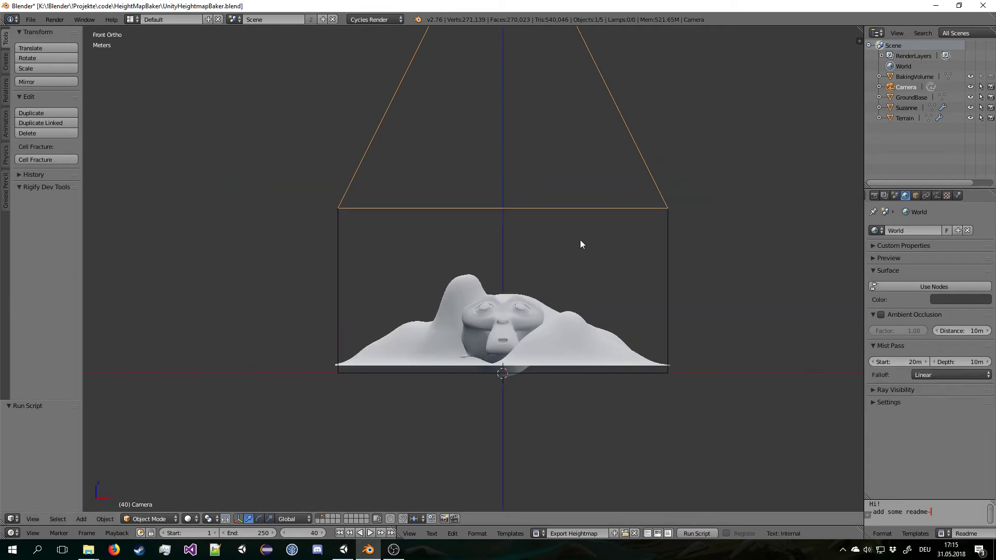
pyautogui.scroll(-5, 552, 203)
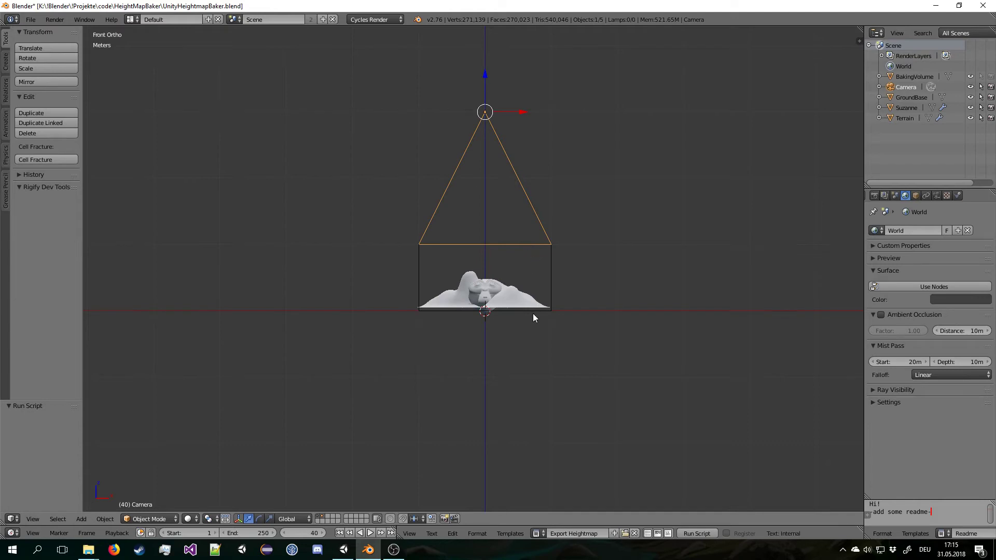
pyautogui.moveTo(533, 314); pyautogui.dragTo(450, 300, button='middle')
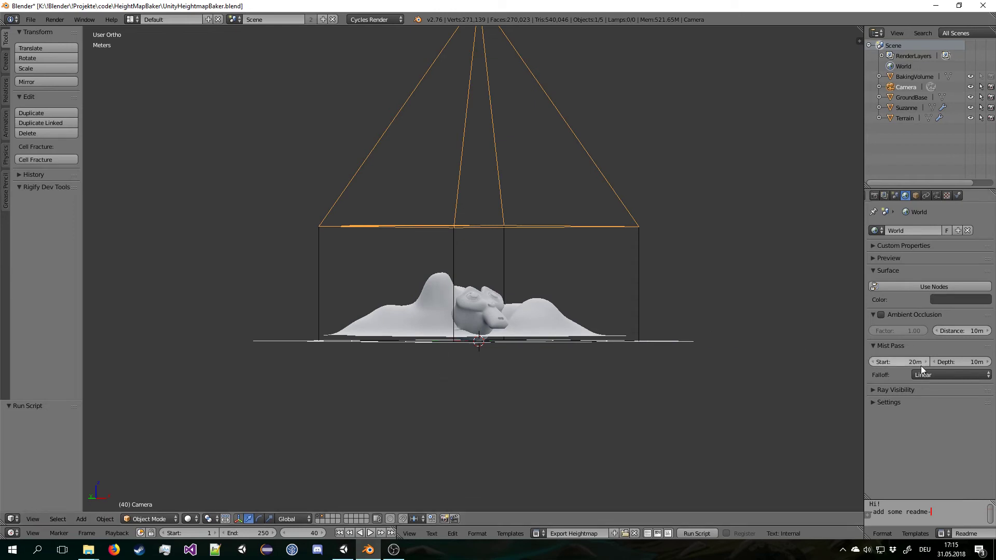
pyautogui.moveTo(530, 252)
pyautogui.mouseDown(button='middle')
pyautogui.moveTo(528, 271)
pyautogui.moveTo(547, 257)
pyautogui.mouseUp(button='middle')
pyautogui.scroll(3, 546, 258)
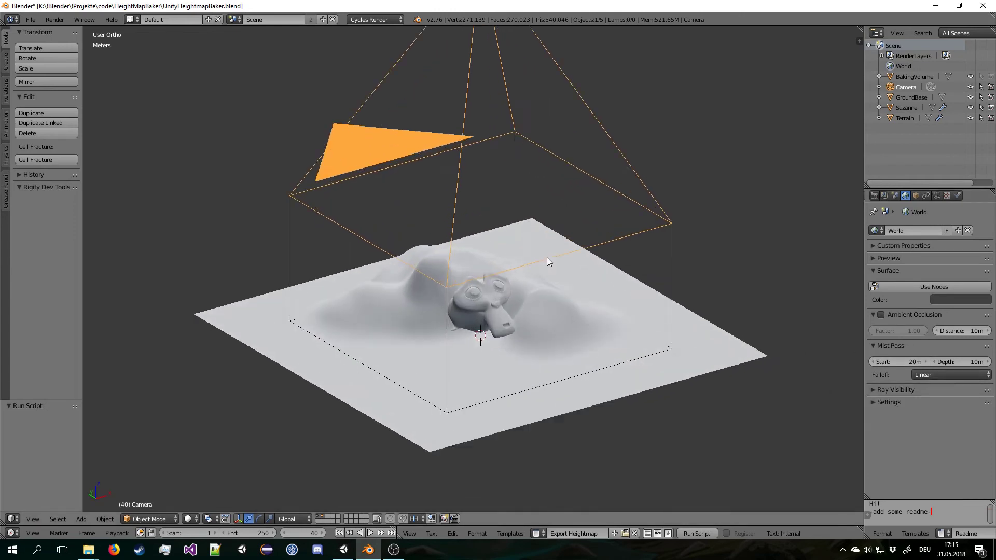
pyautogui.click(944, 376)
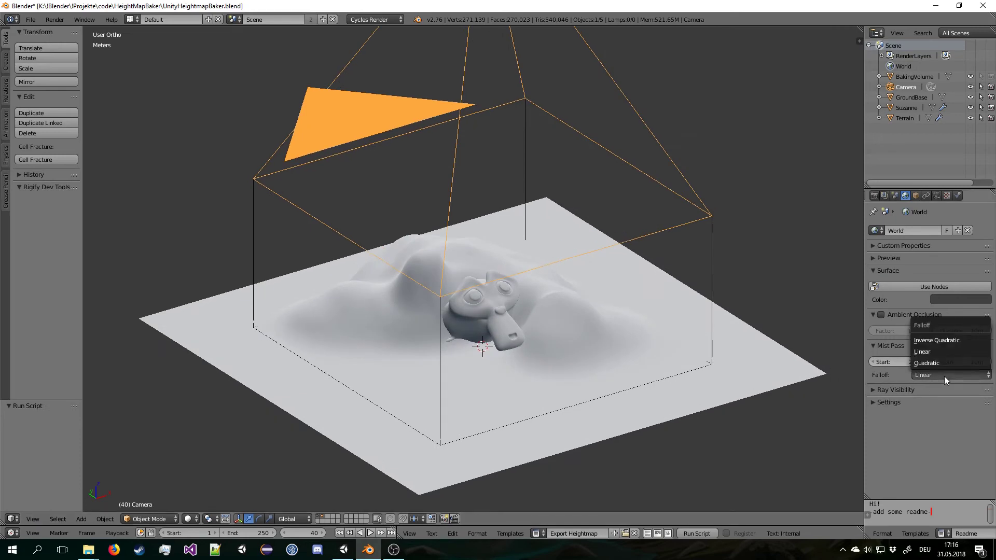
pyautogui.moveTo(494, 270); pyautogui.dragTo(519, 245, button='middle')
# - Switch to the Compositing layout and examine the Mist, Invert, Composite and Viewer node chain and the render layer settings
pyautogui.hotkey('ctrl', 'Left')
pyautogui.scroll(-3, 519, 245)
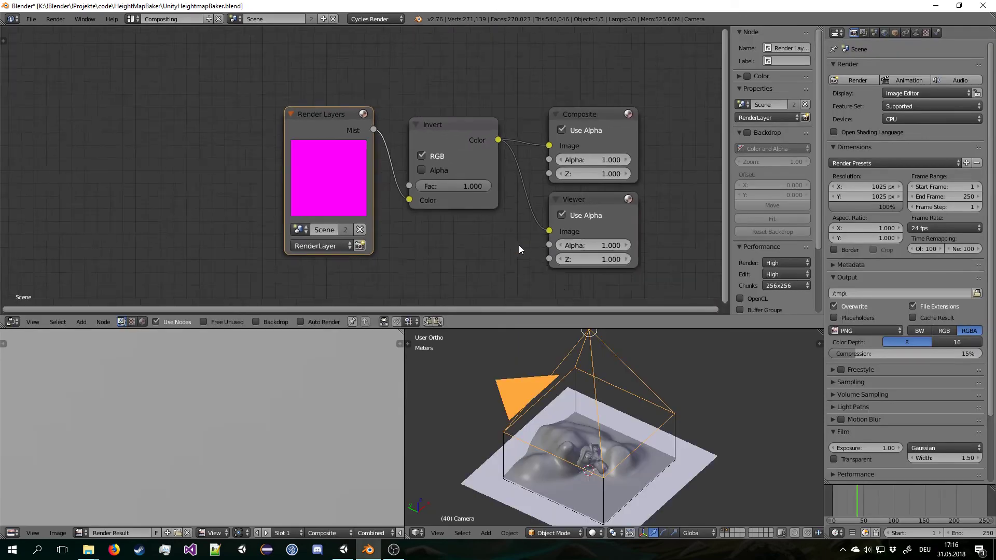
pyautogui.scroll(1, 485, 191)
pyautogui.press('Home')
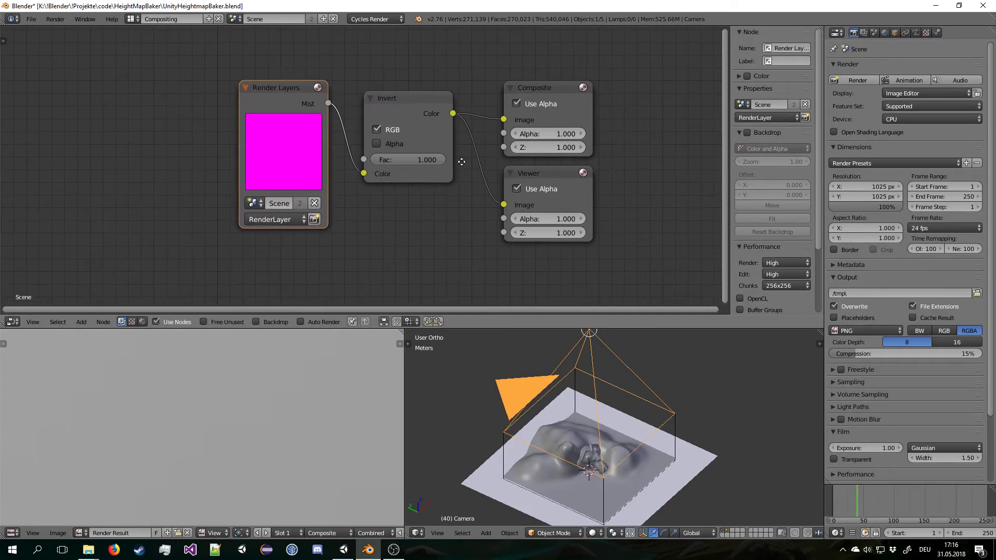
pyautogui.click(864, 33)
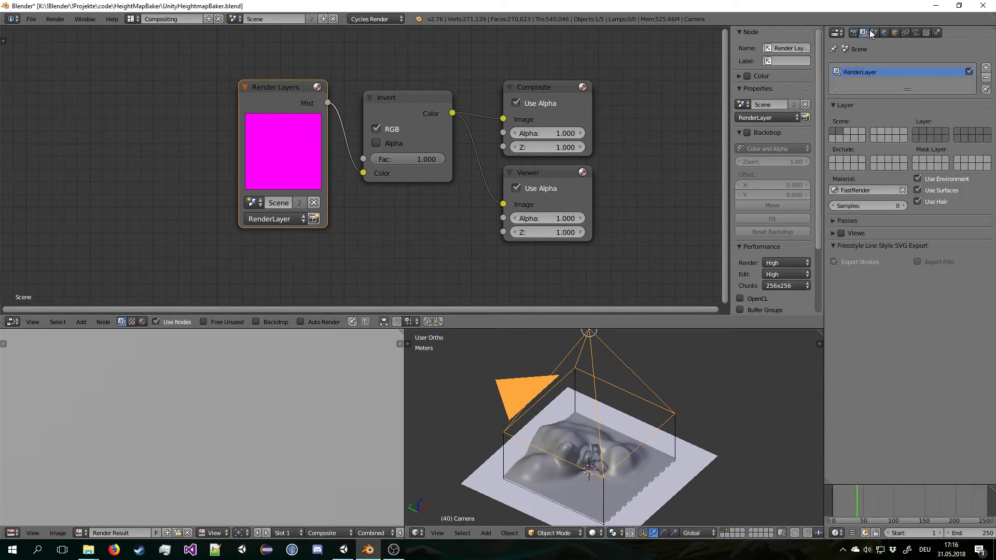
pyautogui.click(874, 33)
pyautogui.click(863, 33)
pyautogui.moveTo(615, 422); pyautogui.dragTo(605, 456, button='middle')
# - Preview the scene with Rendered viewport shading, and set the 3D view to Material shading
pyautogui.click(593, 532)
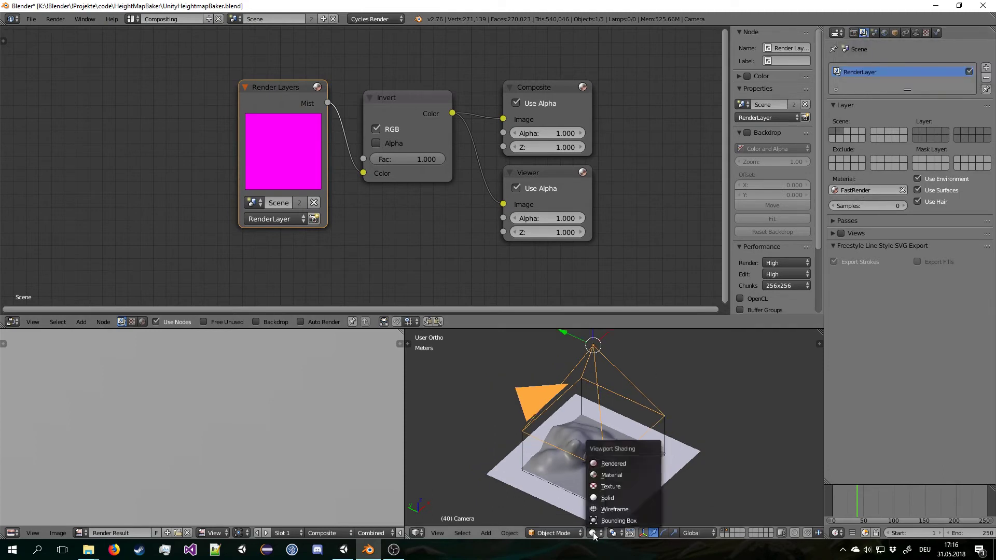
pyautogui.click(616, 464)
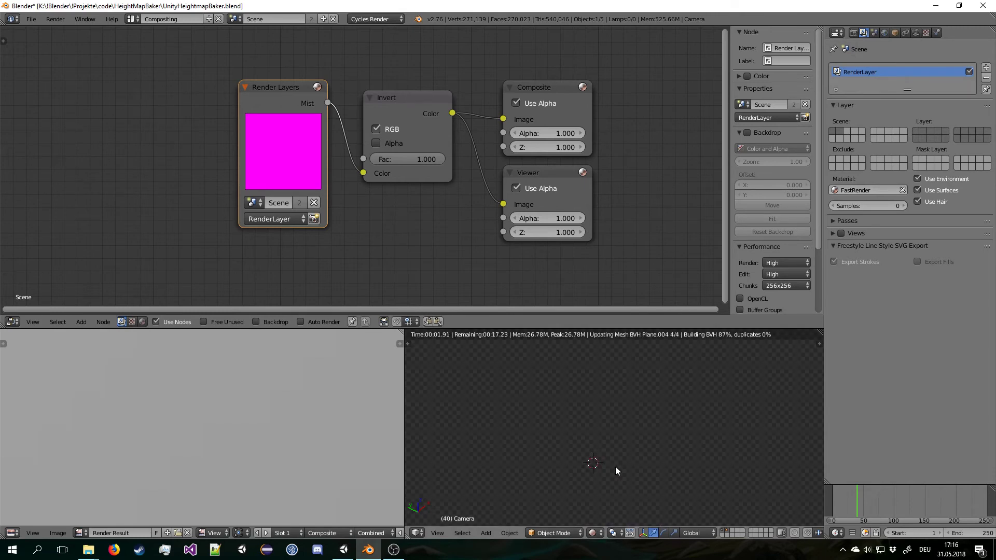
pyautogui.click(592, 533)
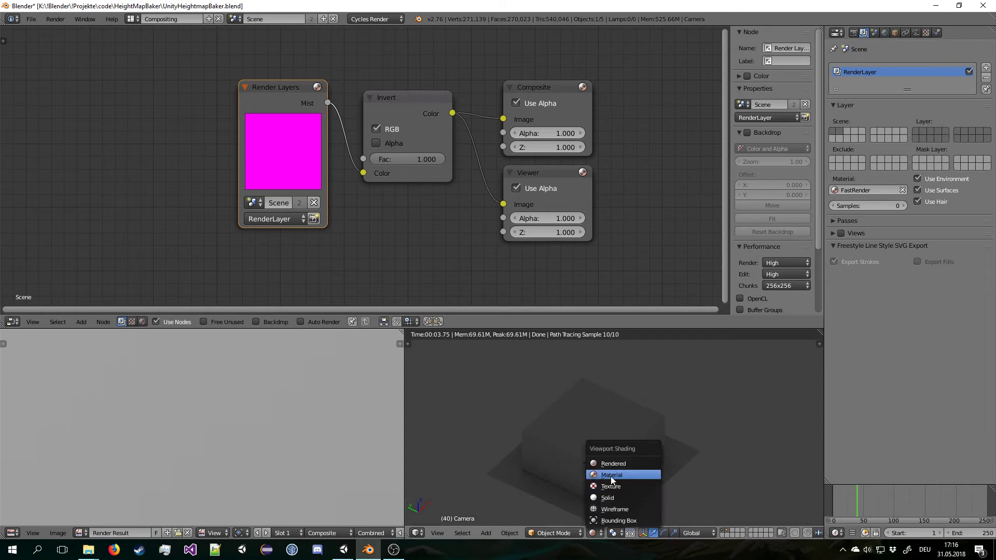
pyautogui.click(612, 476)
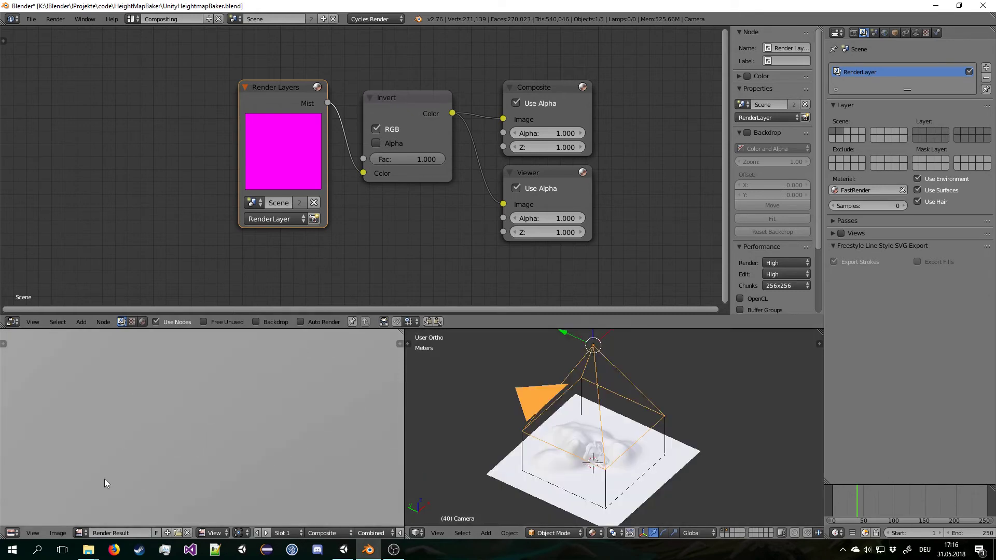
# - Bring the whole render result into view in the image editor and render the scene from the camera
pyautogui.press('F12')
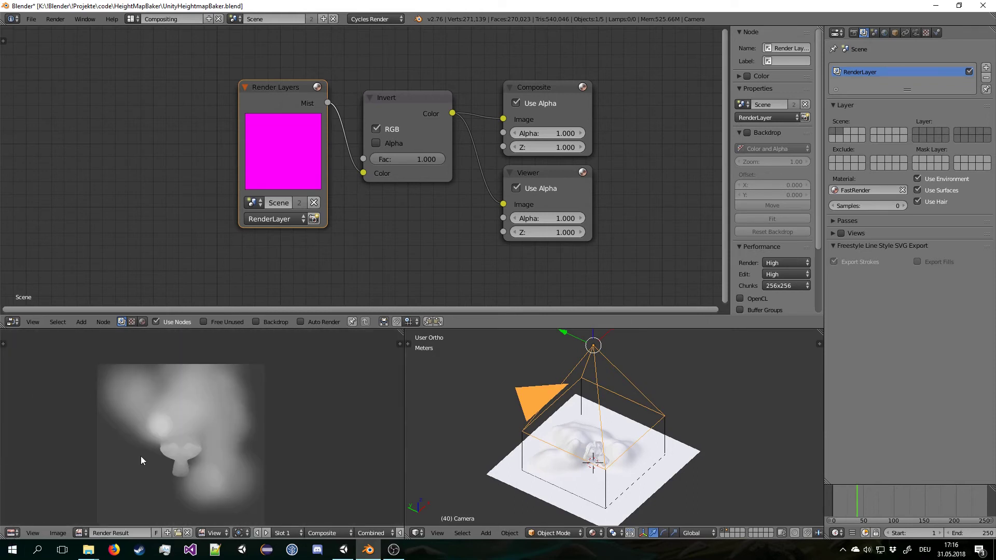
pyautogui.scroll(-2, 156, 451)
pyautogui.scroll(2, 207, 431)
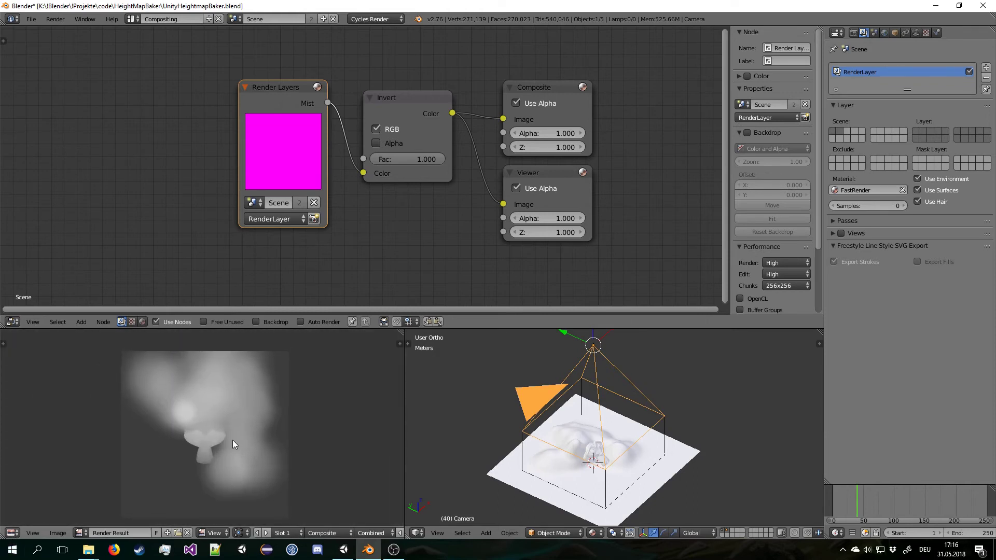
pyautogui.press('F12')
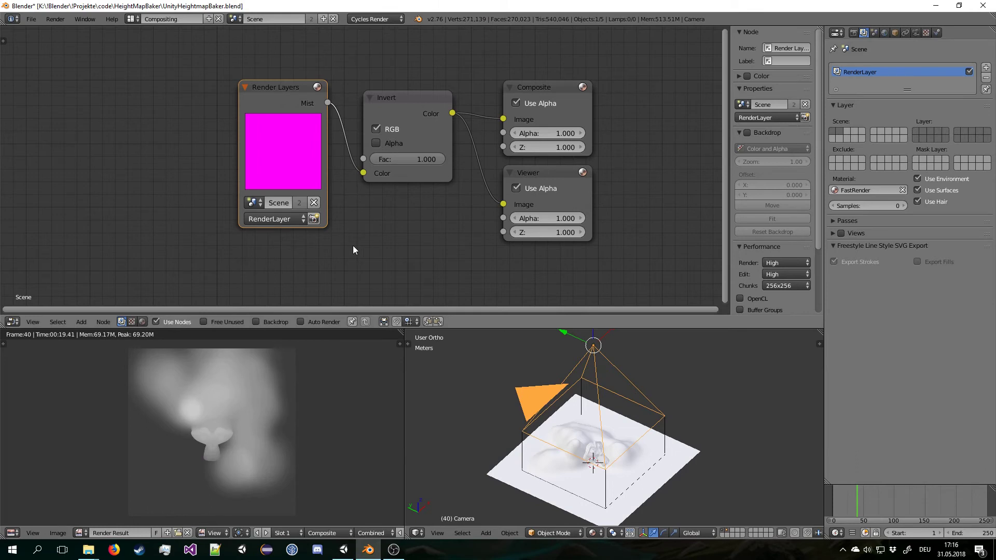
pyautogui.moveTo(252, 254); pyautogui.dragTo(218, 290, button='middle')
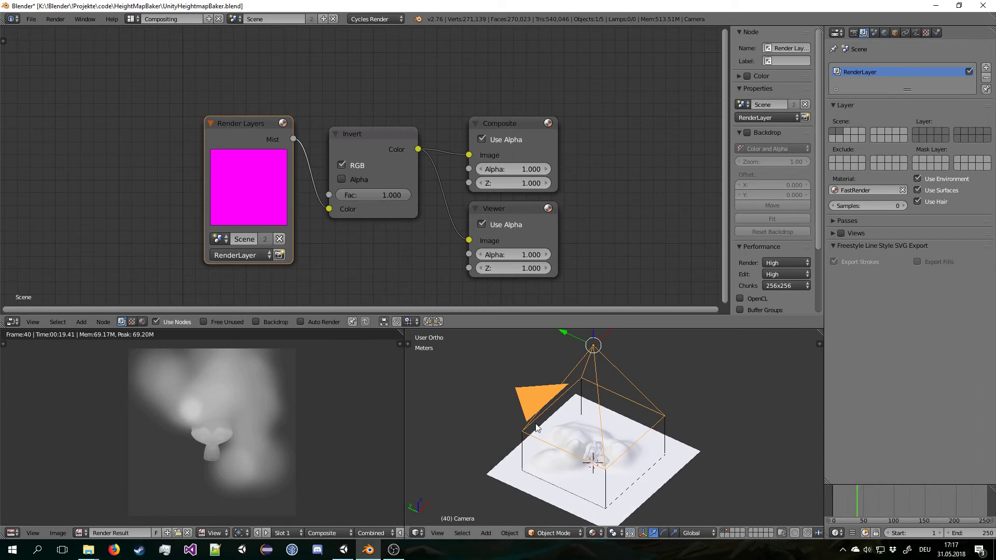
# - Return to the Default layout, reopen the script editor area, and highlight the script's viewer-pixels lines
pyautogui.hotkey('ctrl', 'Right')
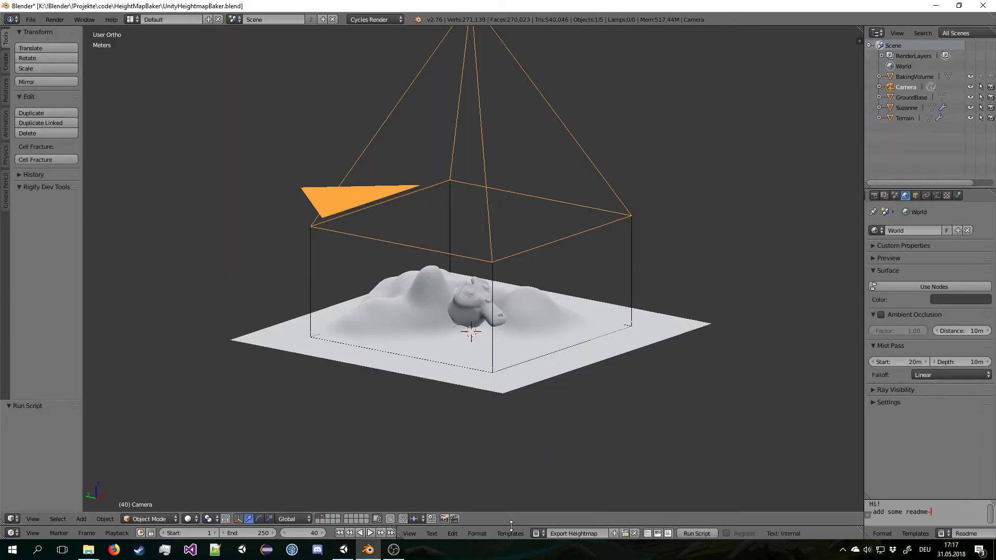
pyautogui.moveTo(511, 526); pyautogui.dragTo(542, 350)
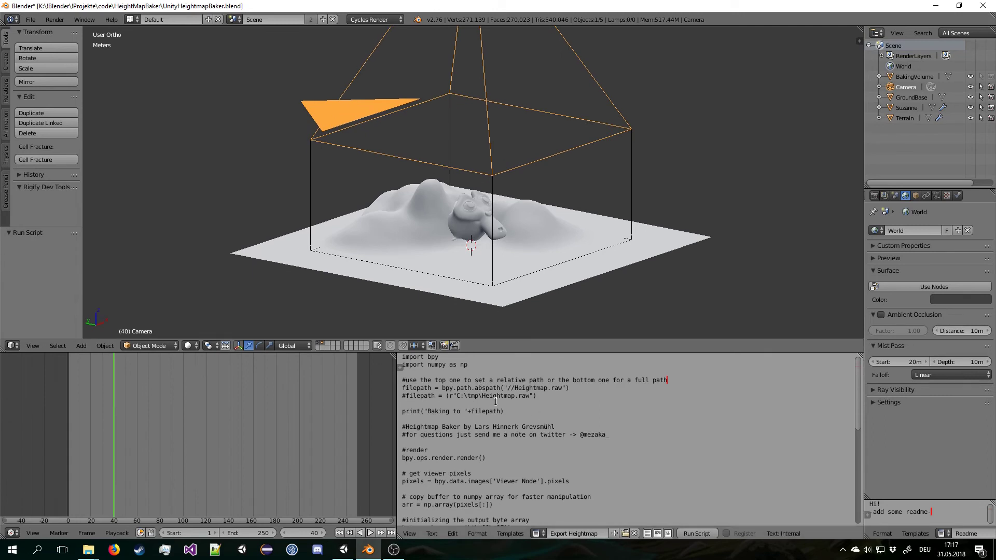
pyautogui.moveTo(524, 404); pyautogui.dragTo(523, 441)
pyautogui.click(524, 456)
pyautogui.click(523, 443)
pyautogui.scroll(-1, 522, 445)
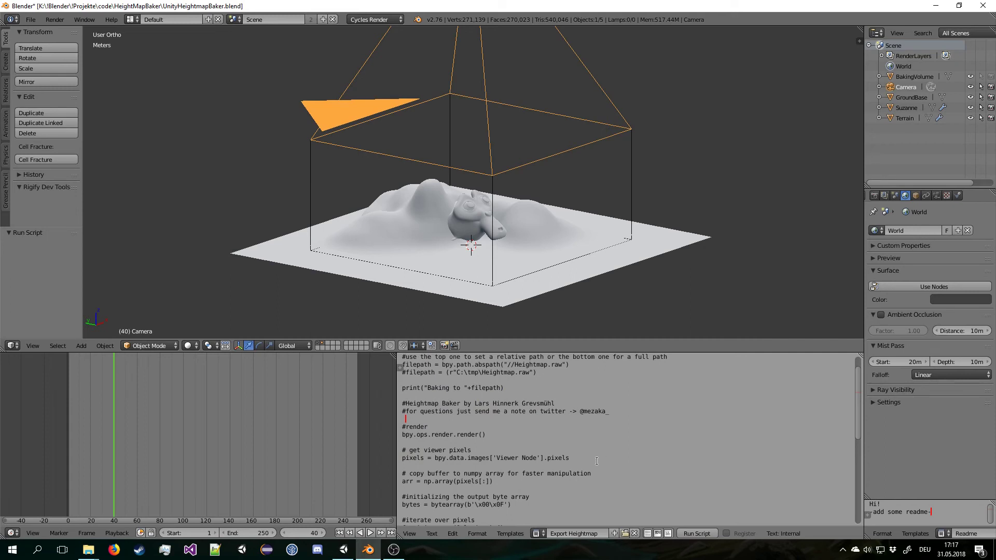
pyautogui.moveTo(596, 461); pyautogui.dragTo(596, 445)
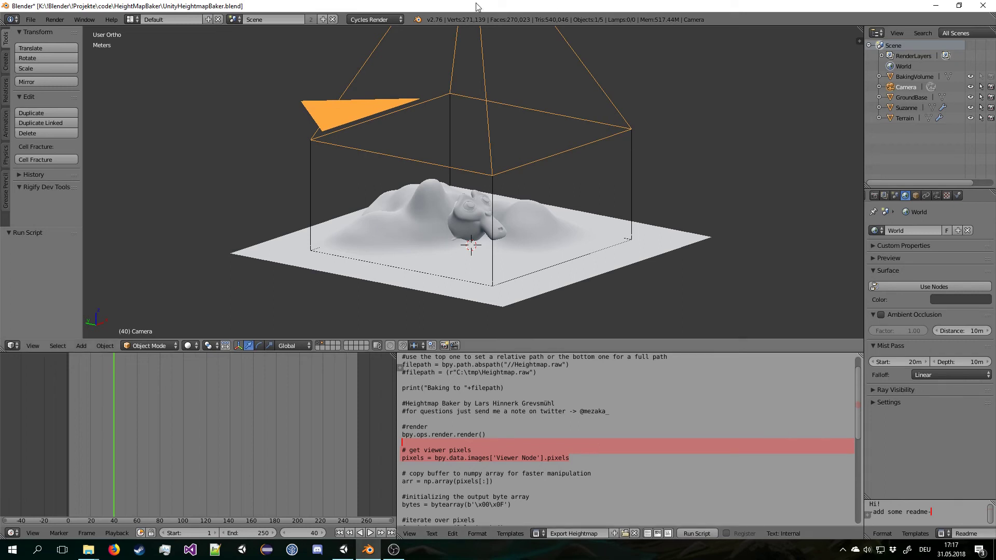
# - Read the Export Heightmap script's byte array, pixel loop and file-writing sections through to the end
pyautogui.moveTo(469, 143); pyautogui.dragTo(524, 150, button='middle')
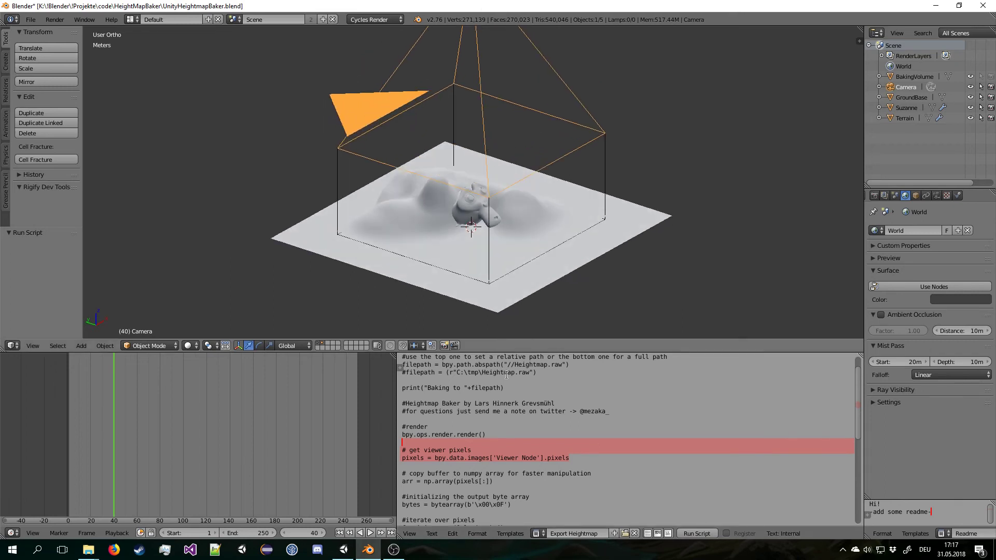
pyautogui.scroll(1, 506, 374)
pyautogui.scroll(-4, 427, 398)
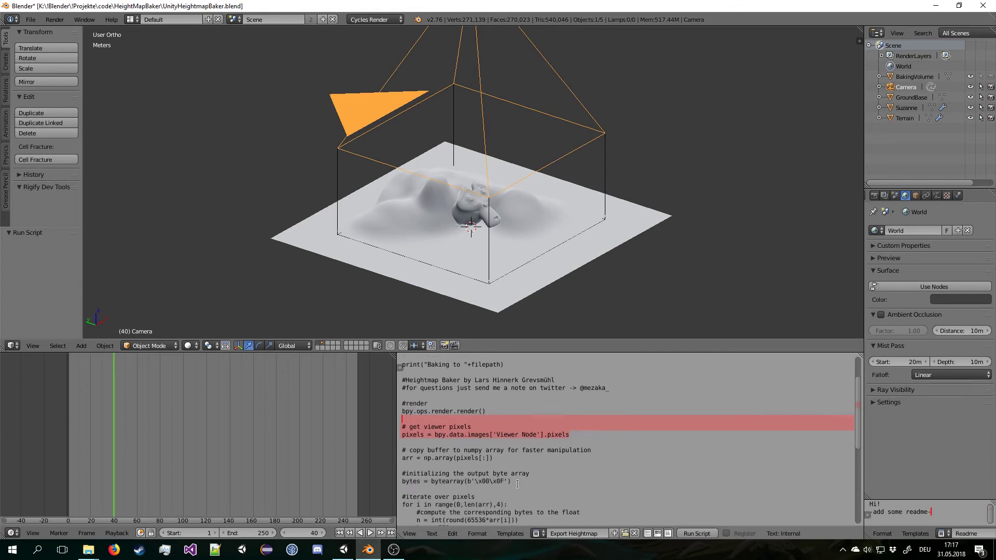
pyautogui.moveTo(421, 402); pyautogui.dragTo(449, 481)
pyautogui.click(449, 481)
pyautogui.scroll(-4, 498, 416)
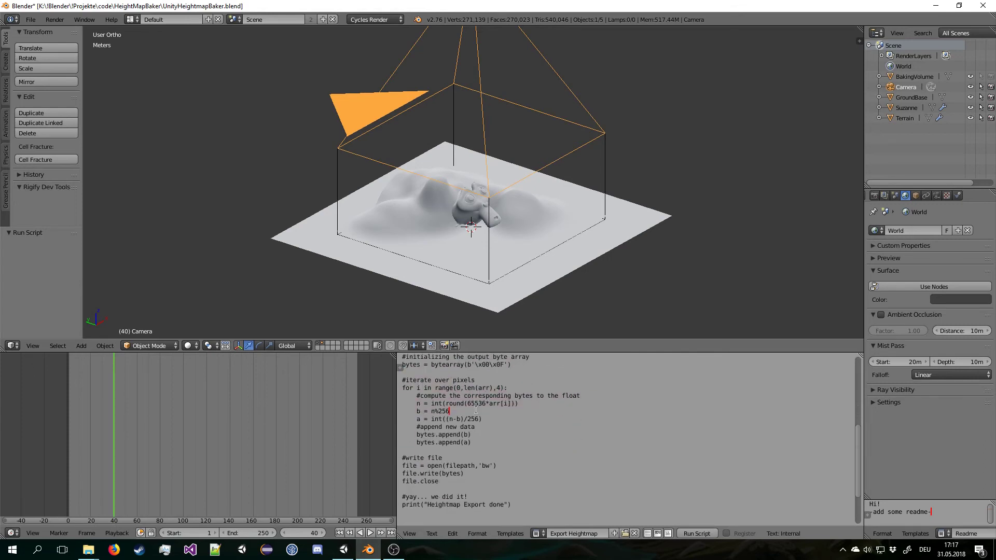
pyautogui.click(536, 476)
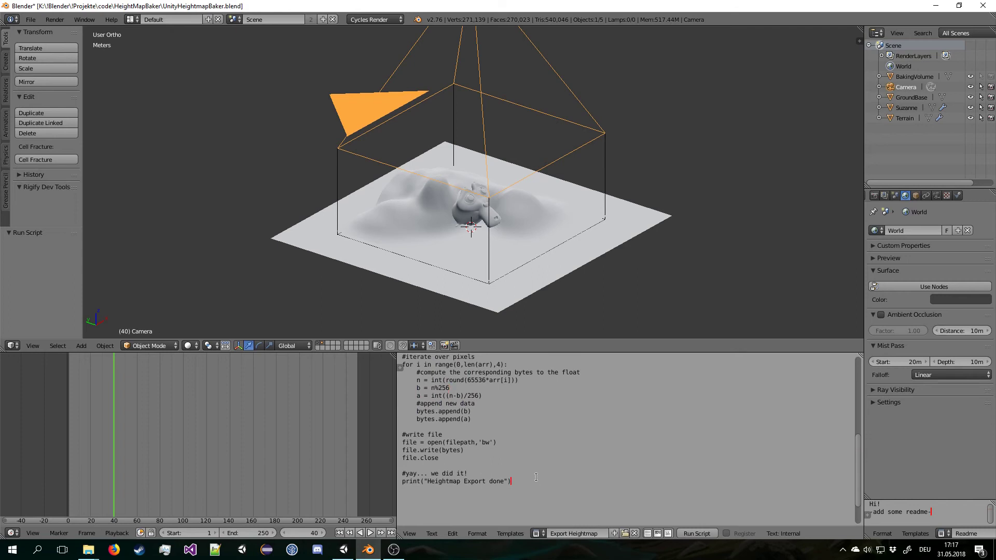
pyautogui.scroll(2, 538, 445)
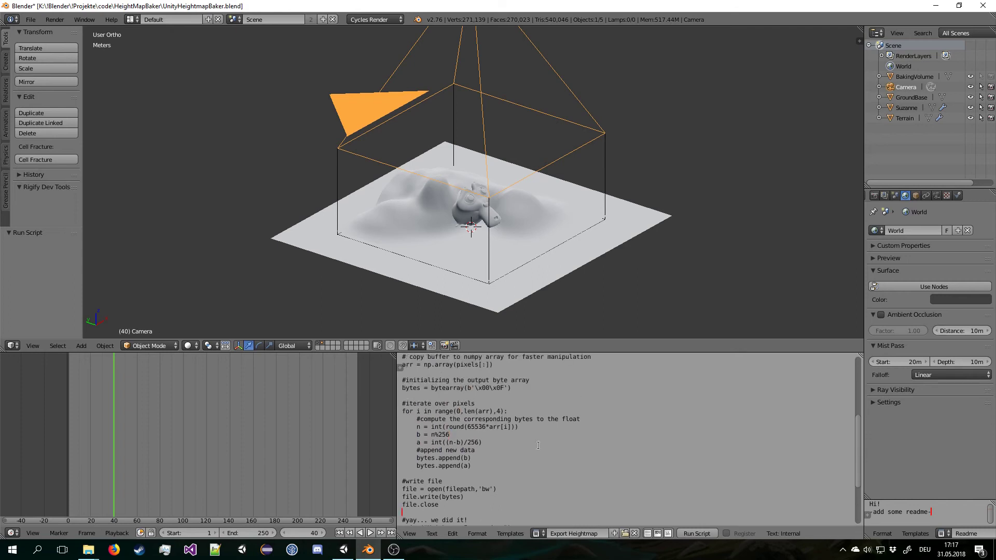
pyautogui.scroll(6, 486, 434)
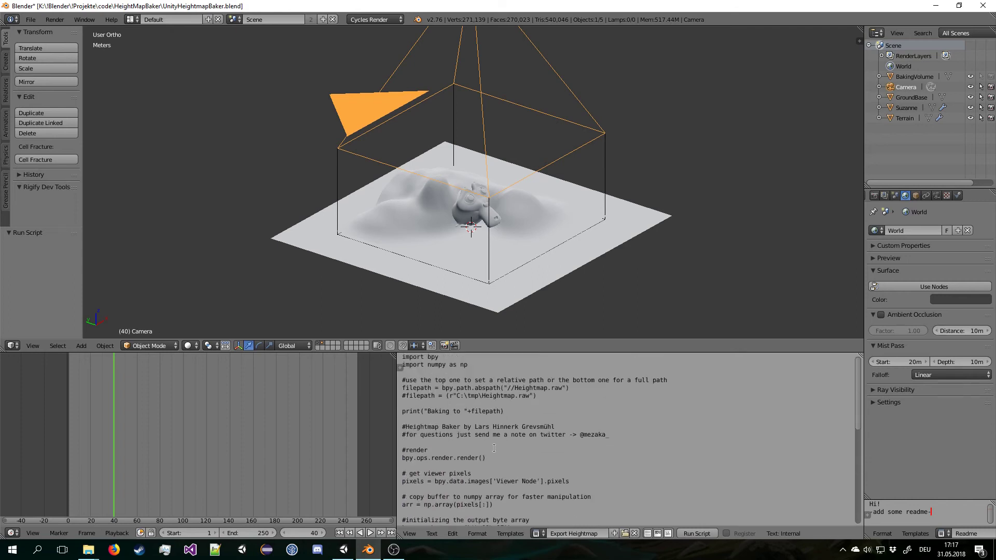
# - Examine the relative and full filepath lines and their comment at the beginning of the Export Heightmap script
pyautogui.scroll(-9, 507, 458)
pyautogui.scroll(9, 507, 457)
pyautogui.moveTo(420, 380); pyautogui.dragTo(592, 379)
pyautogui.click(591, 379)
pyautogui.moveTo(507, 388); pyautogui.dragTo(547, 389)
pyautogui.click(544, 397)
pyautogui.moveTo(406, 395); pyautogui.dragTo(547, 394)
# - Uncomment the C:\tmp\Heightmap.raw filepath line and comment out the relative //Heightmap.raw line
pyautogui.click(405, 397)
pyautogui.press('BackSpace')
pyautogui.press('Up')
pyautogui.write('#')
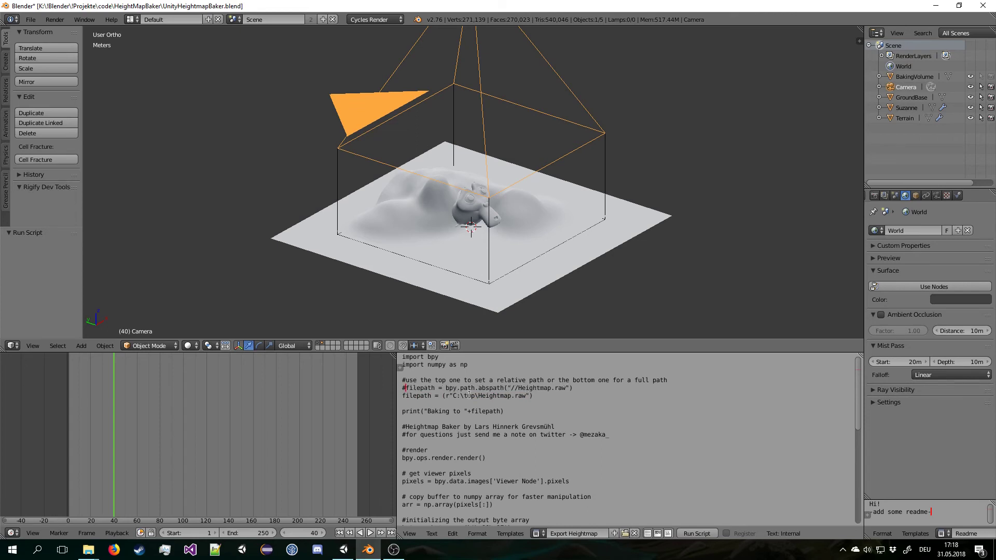
# - Reactivate the relative //Heightmap.raw filepath line and comment out the C:\tmp\Heightmap.raw line again
pyautogui.press('BackSpace')
pyautogui.press('Down')
pyautogui.write('#')
pyautogui.press('BackSpace')
pyautogui.press('Up')
pyautogui.write('#')
pyautogui.press('BackSpace')
pyautogui.write('#')
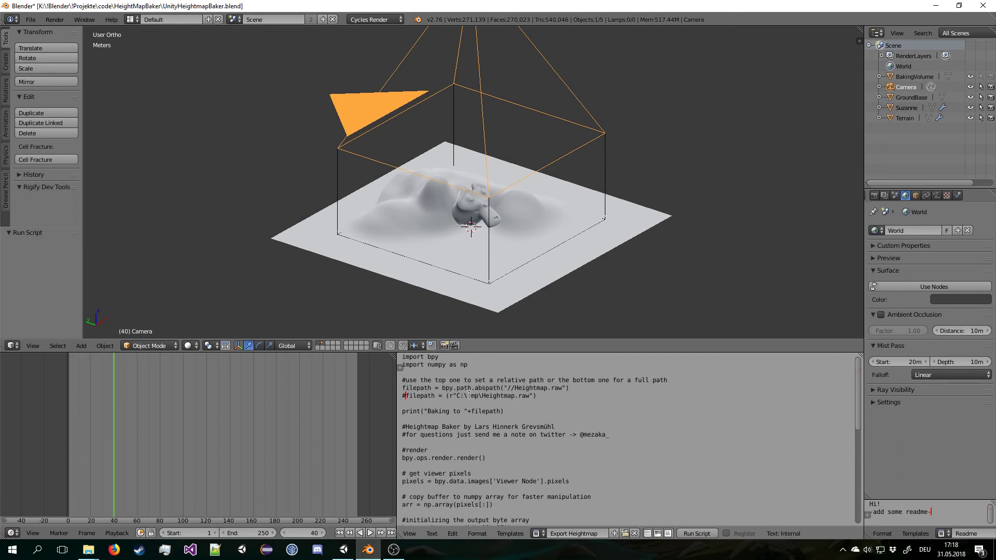
pyautogui.scroll(-8, 469, 395)
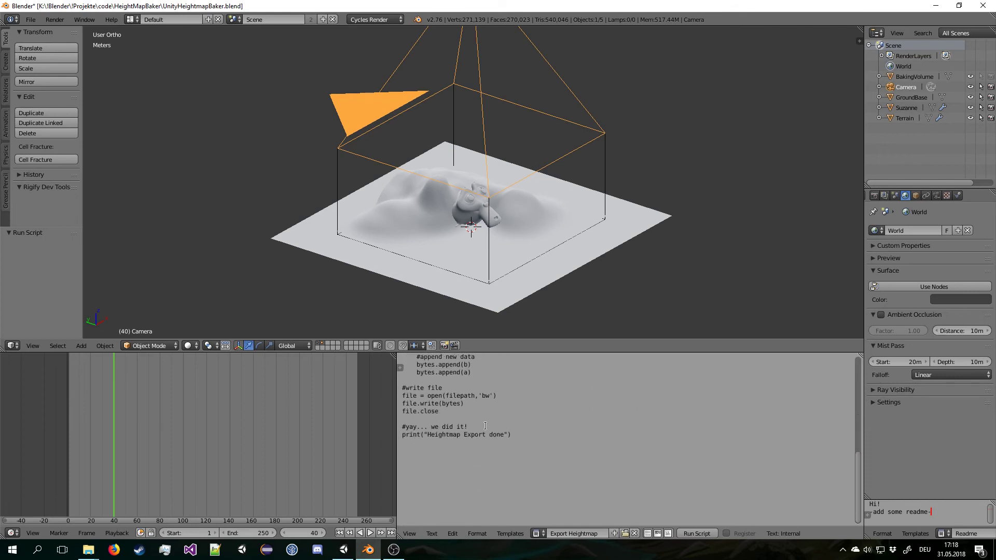
pyautogui.scroll(7, 484, 434)
pyautogui.scroll(1, 484, 433)
pyautogui.scroll(3, 502, 247)
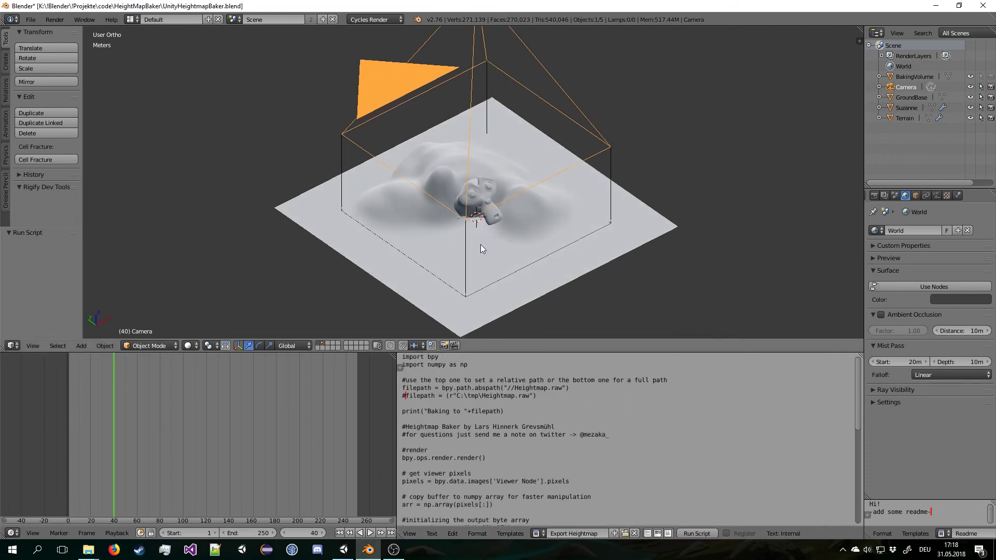
pyautogui.scroll(-4, 486, 248)
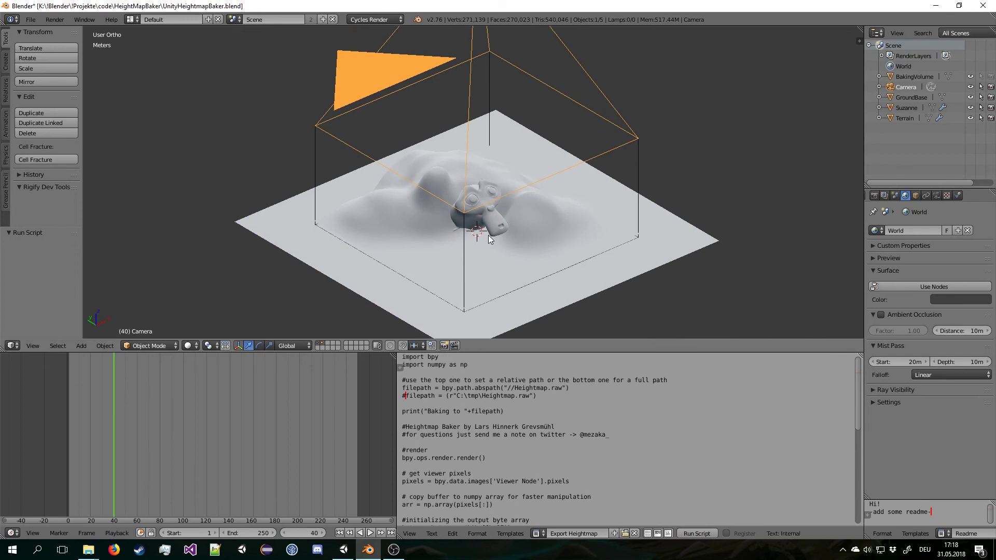
pyautogui.moveTo(504, 221); pyautogui.dragTo(537, 208, button='middle')
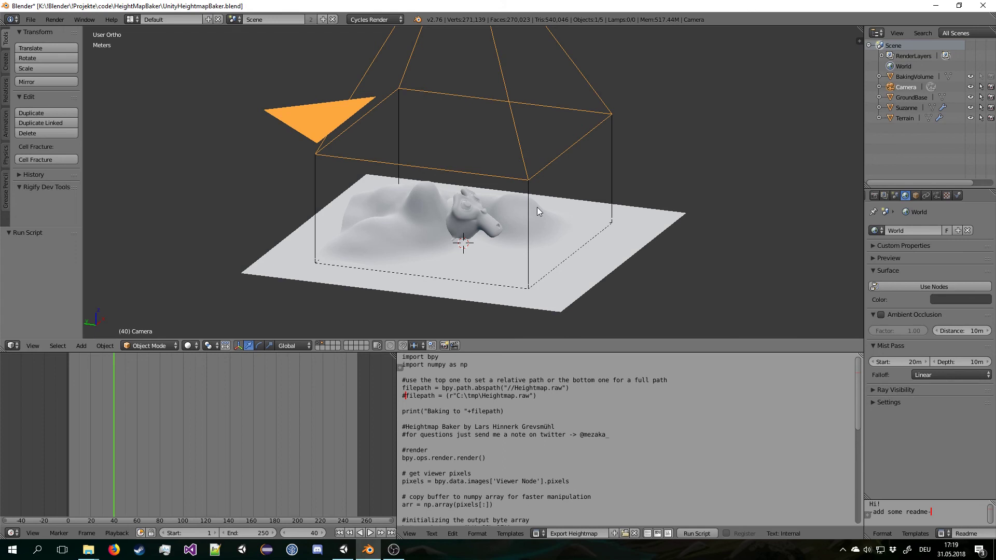
pyautogui.scroll(5, 537, 207)
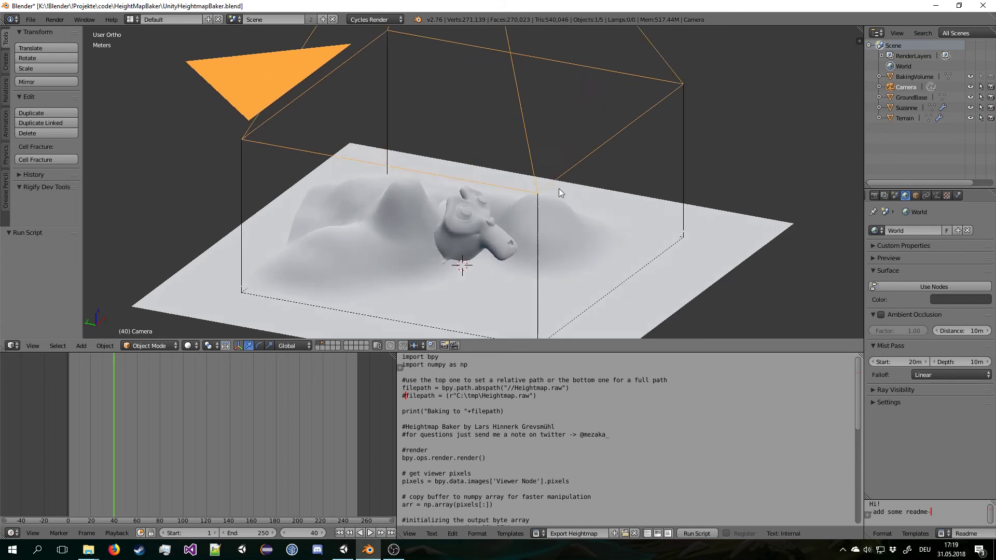
pyautogui.scroll(-3, 533, 220)
pyautogui.moveTo(534, 220); pyautogui.dragTo(592, 213, button='middle')
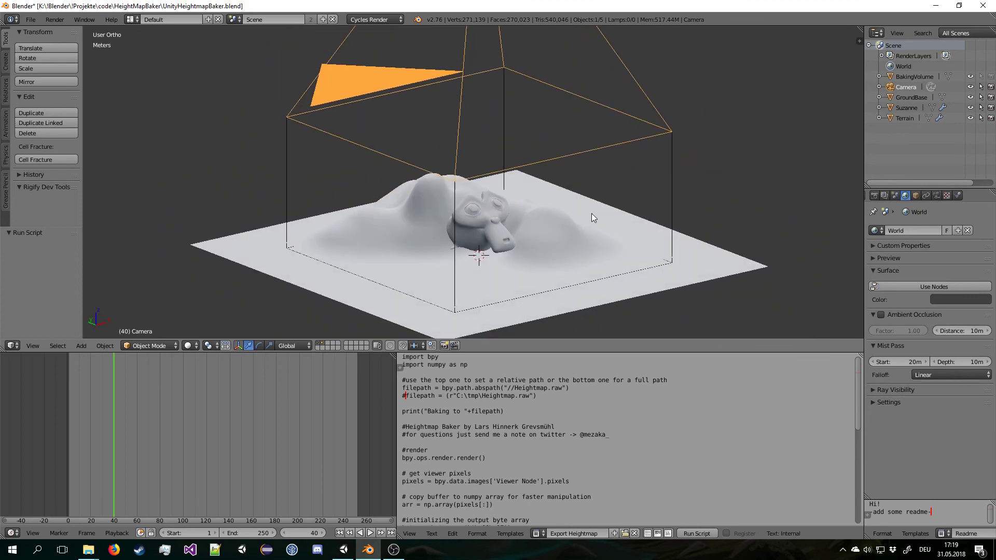